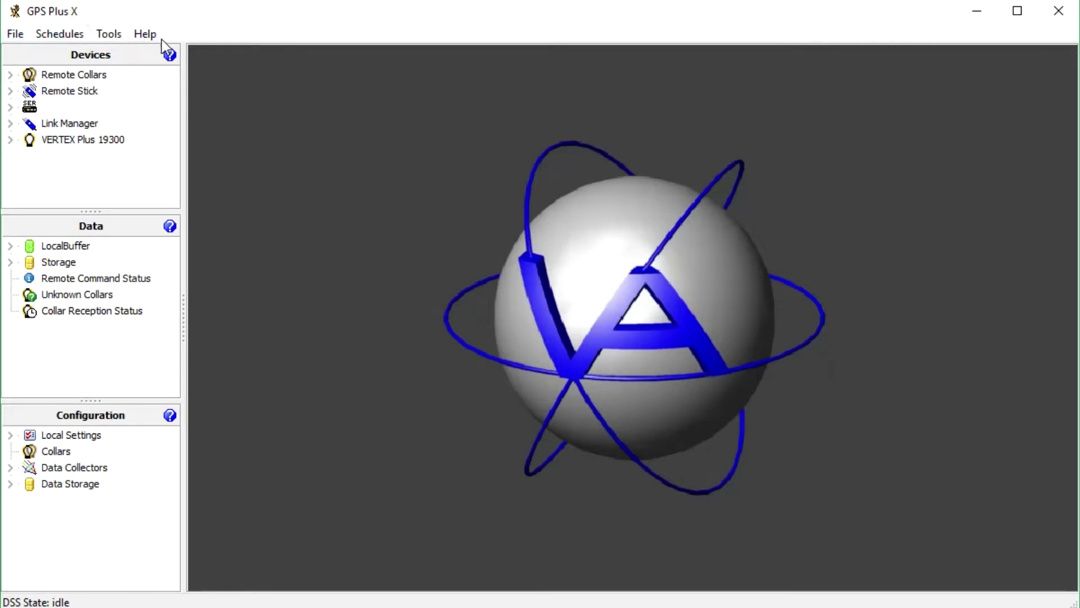
# Open the Vertex Collar Lifetime calculator, set activation date 6/6/2017, and open File Explorer.
pyautogui.click(123, 37)
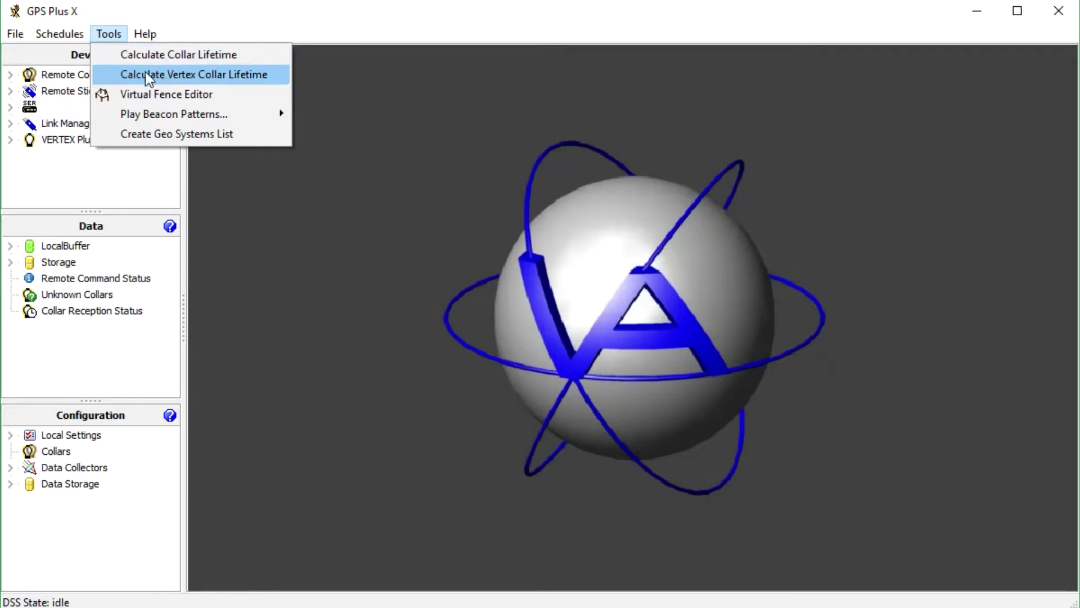
pyautogui.click(173, 77)
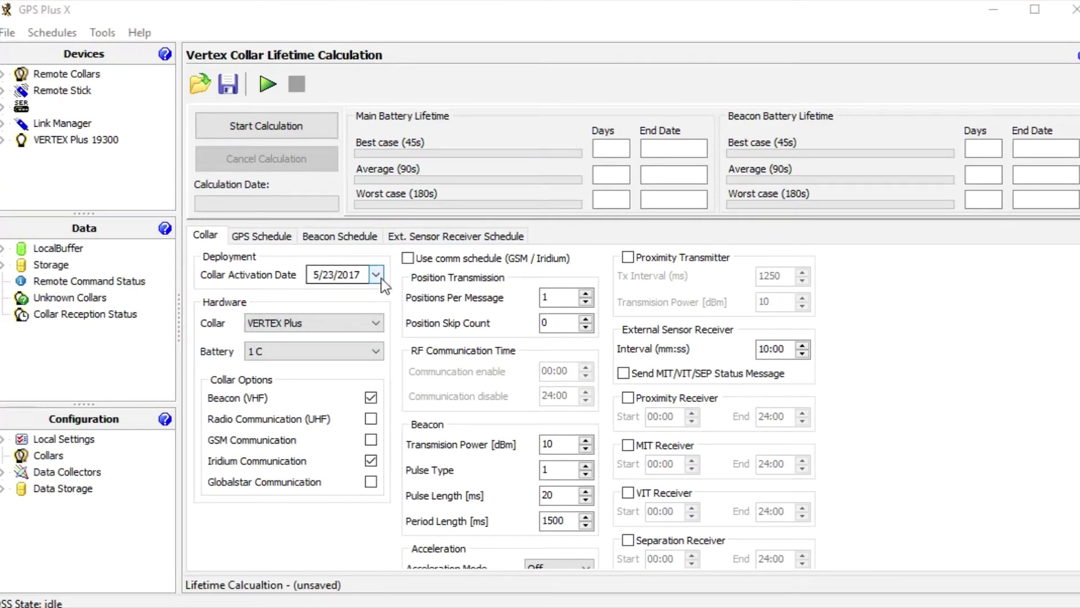
pyautogui.click(377, 275)
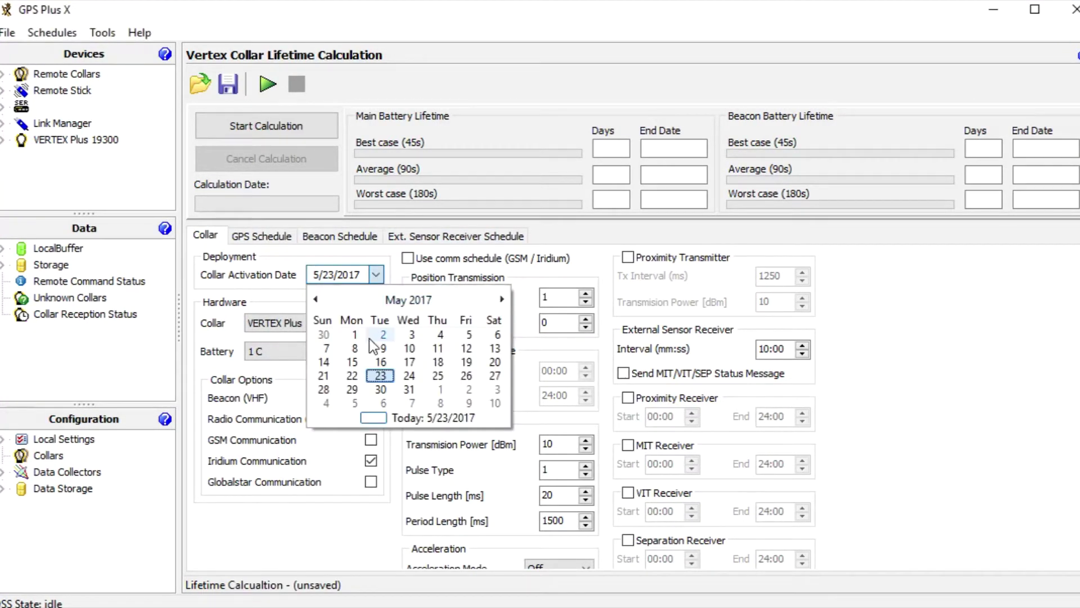
pyautogui.click(381, 403)
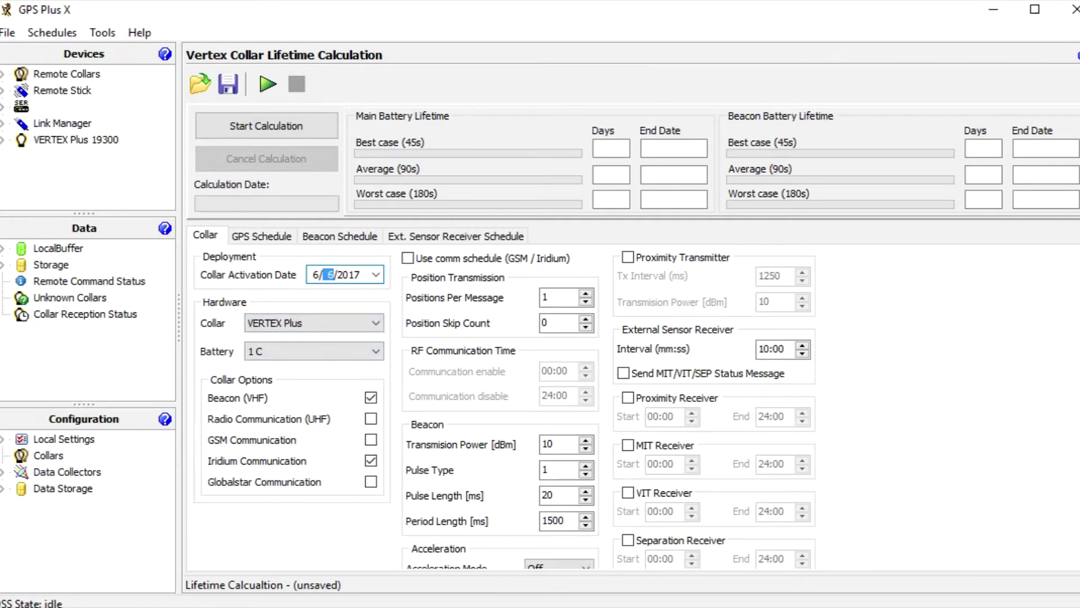
pyautogui.press('super+e')
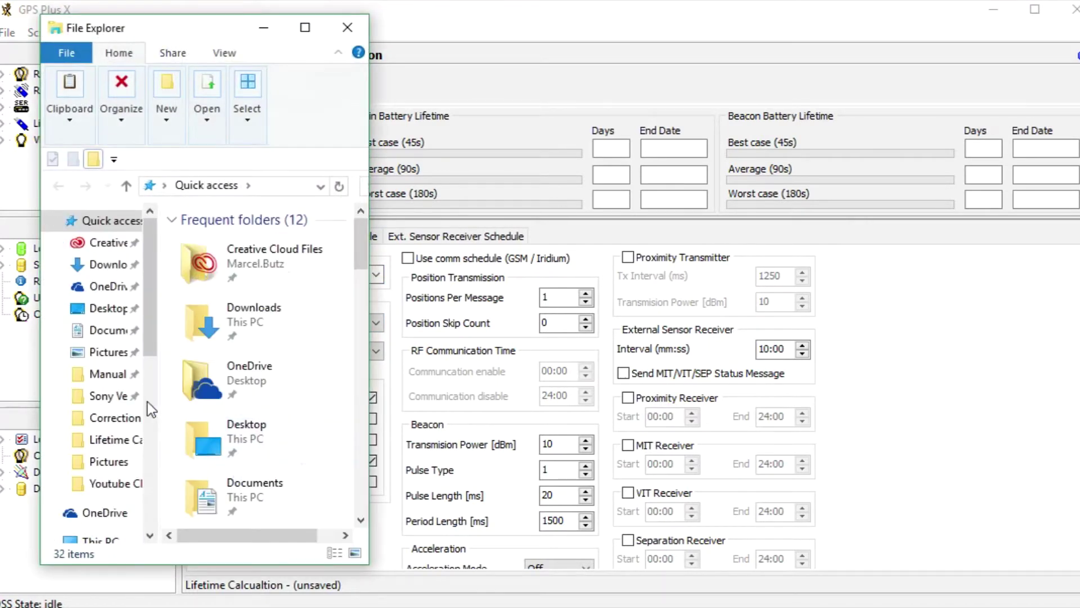
# Browse ESD-USB (E:) > VECTRONIC CD > Resources > Collar and Drop Off Info Files and open the Info_Collar text file.
pyautogui.moveTo(147, 336); pyautogui.dragTo(144, 475)
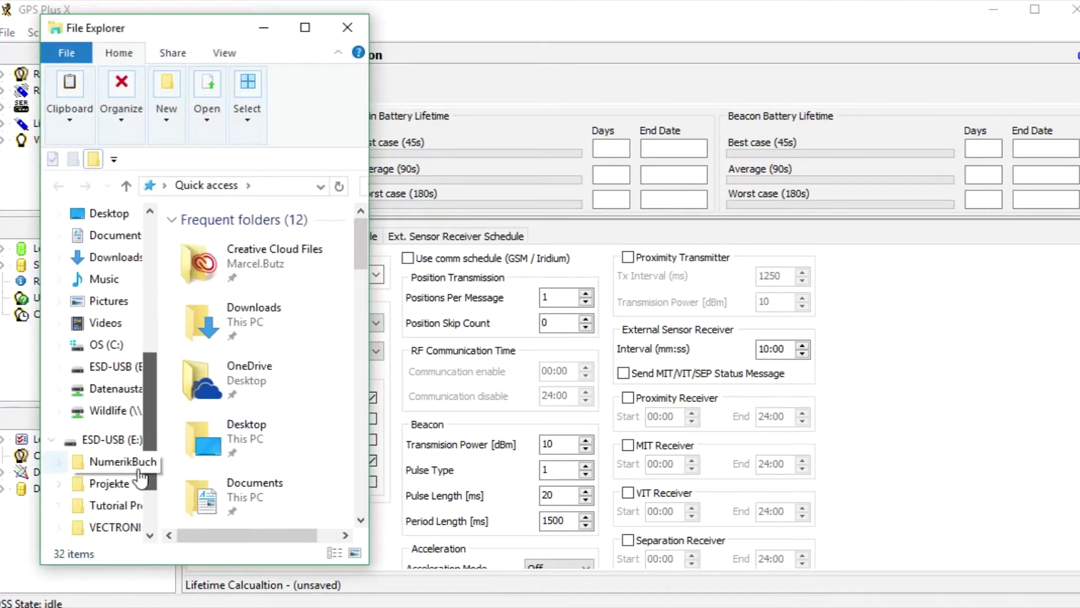
pyautogui.click(112, 366)
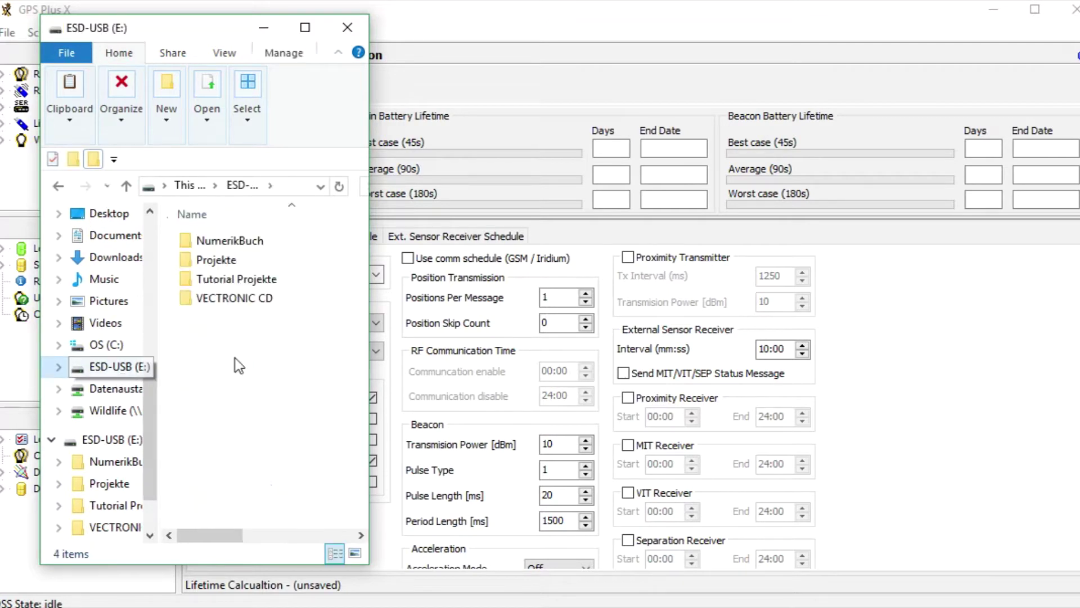
pyautogui.doubleClick(219, 296)
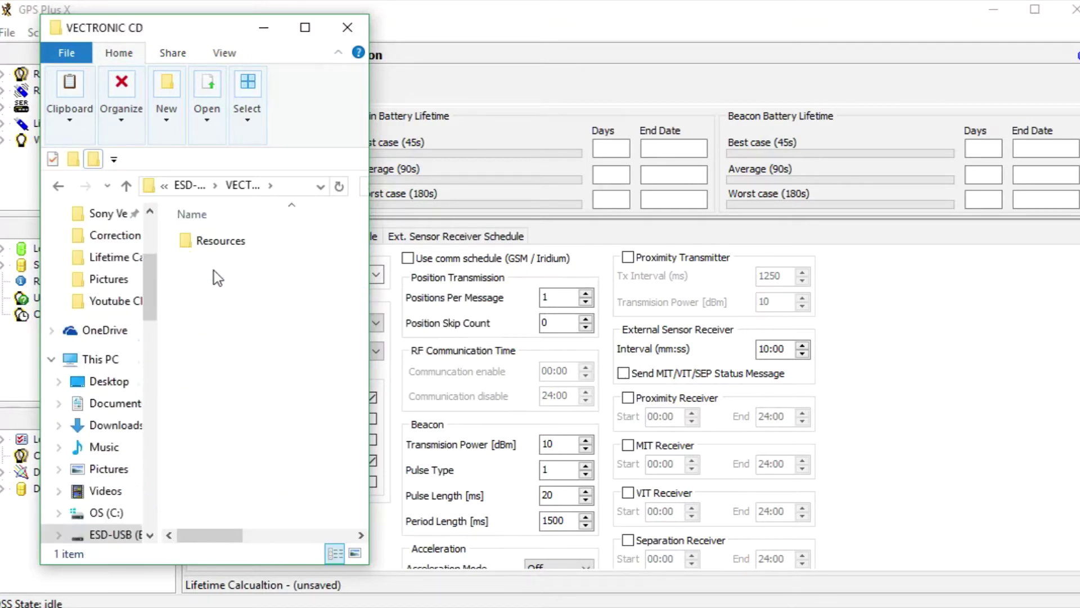
pyautogui.doubleClick(214, 242)
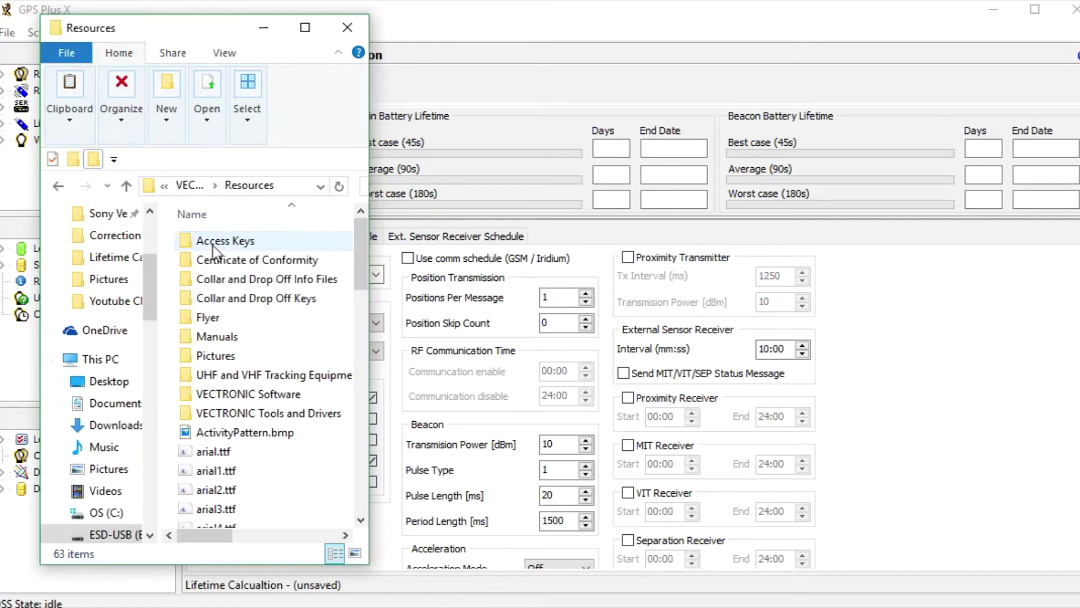
pyautogui.doubleClick(269, 279)
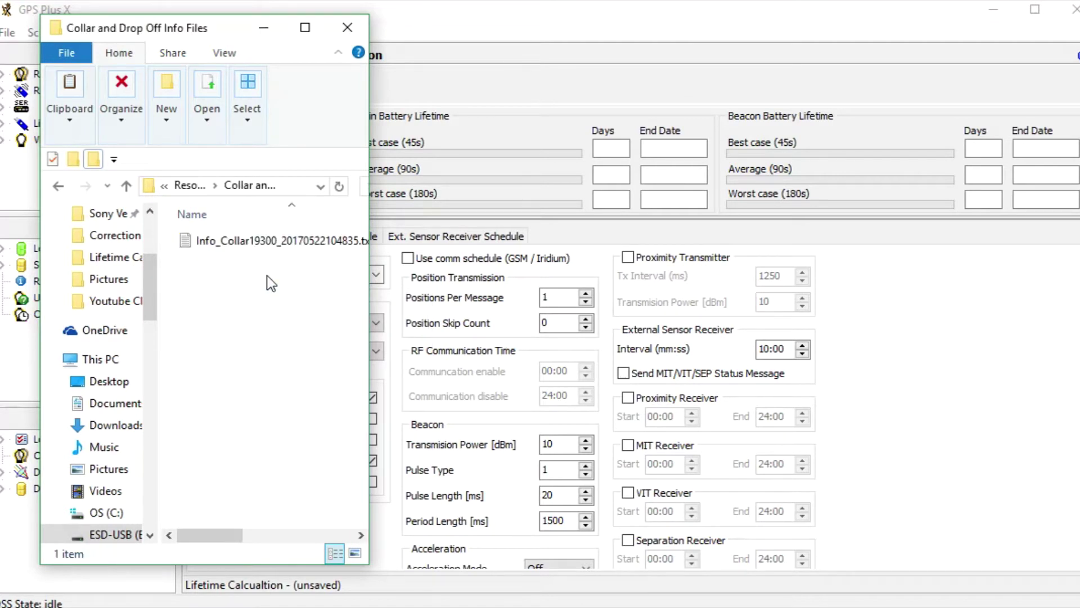
pyautogui.click(258, 240)
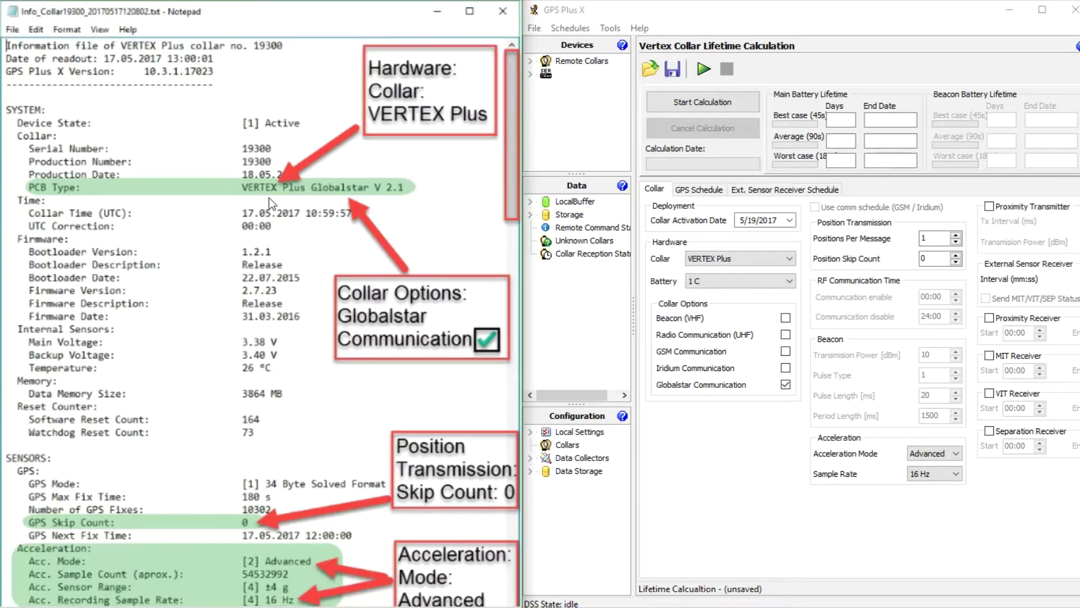
# Keep VERTEX Plus as the model, enable Globalstar, and confirm Position Skip Count is 0.
pyautogui.click(737, 258)
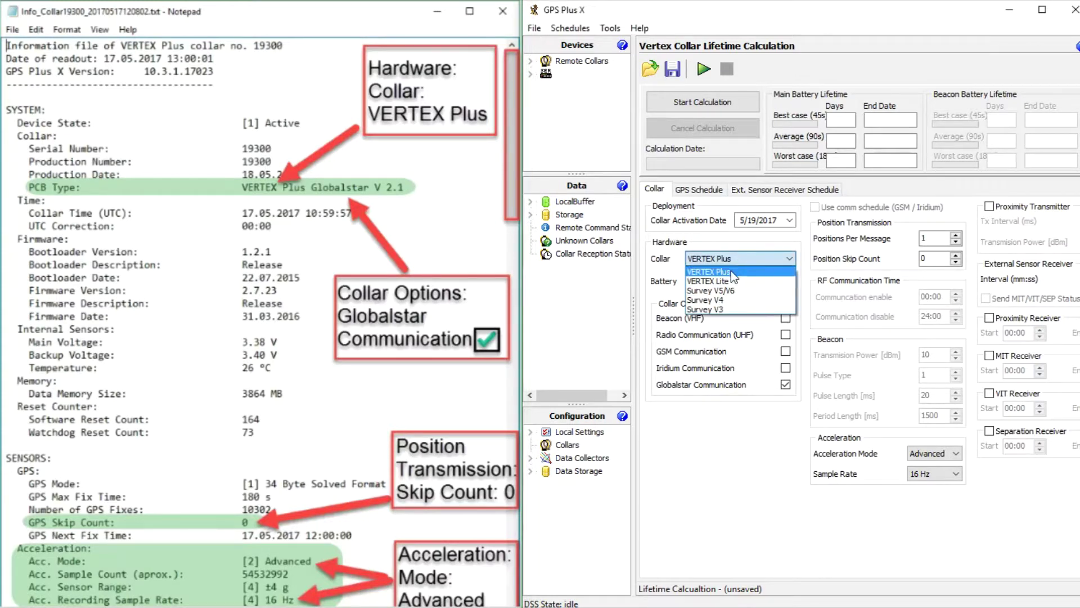
pyautogui.click(730, 271)
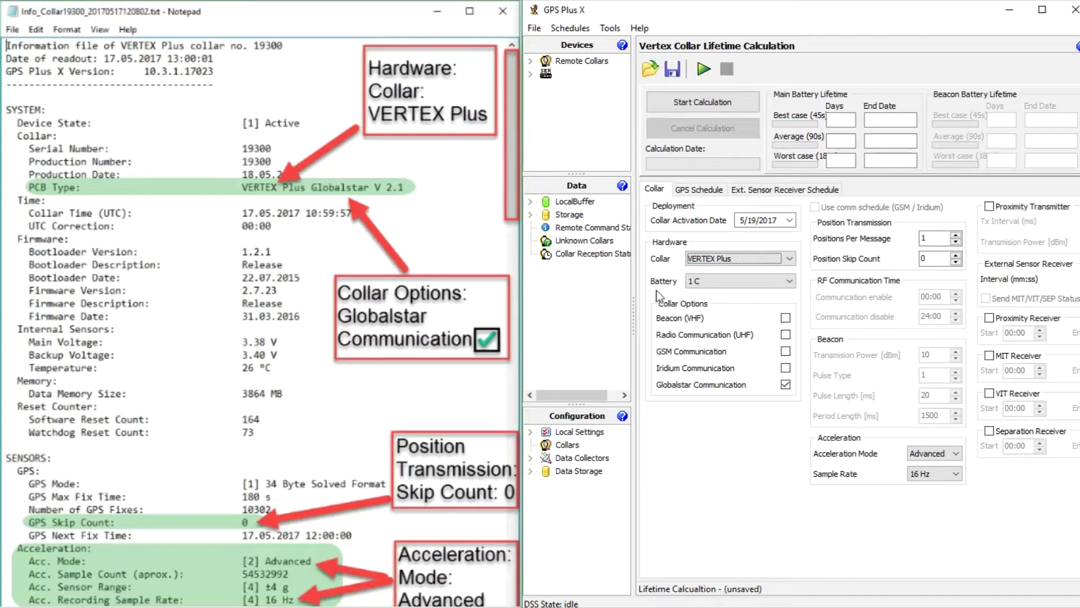
pyautogui.click(785, 385)
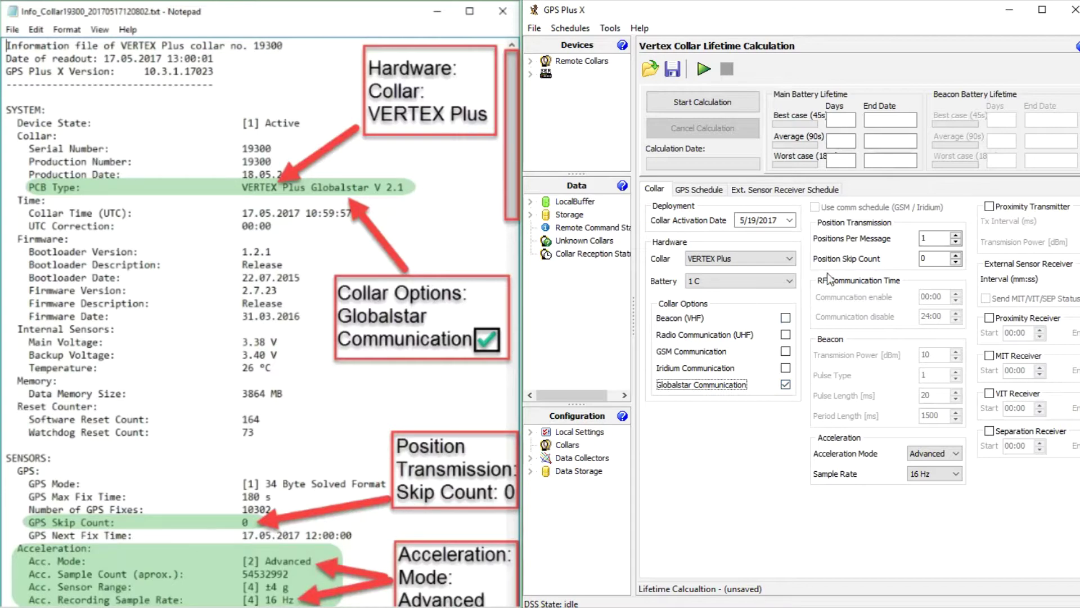
pyautogui.click(931, 260)
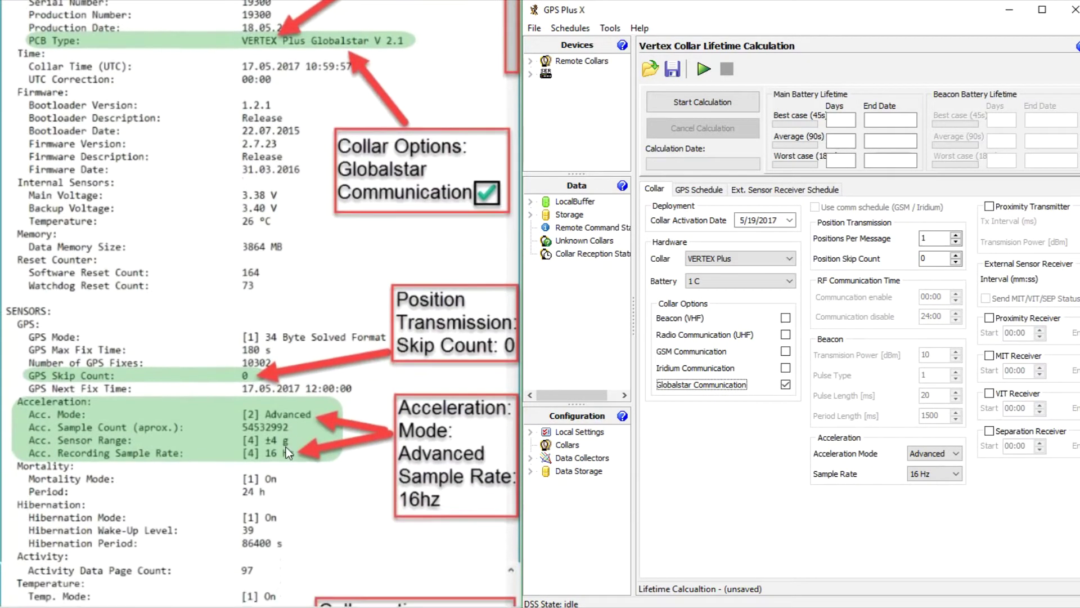
# Set acceleration to Advanced at 16 Hz and enable Radio Communication (UHF) and Beacon (VHF).
pyautogui.click(938, 455)
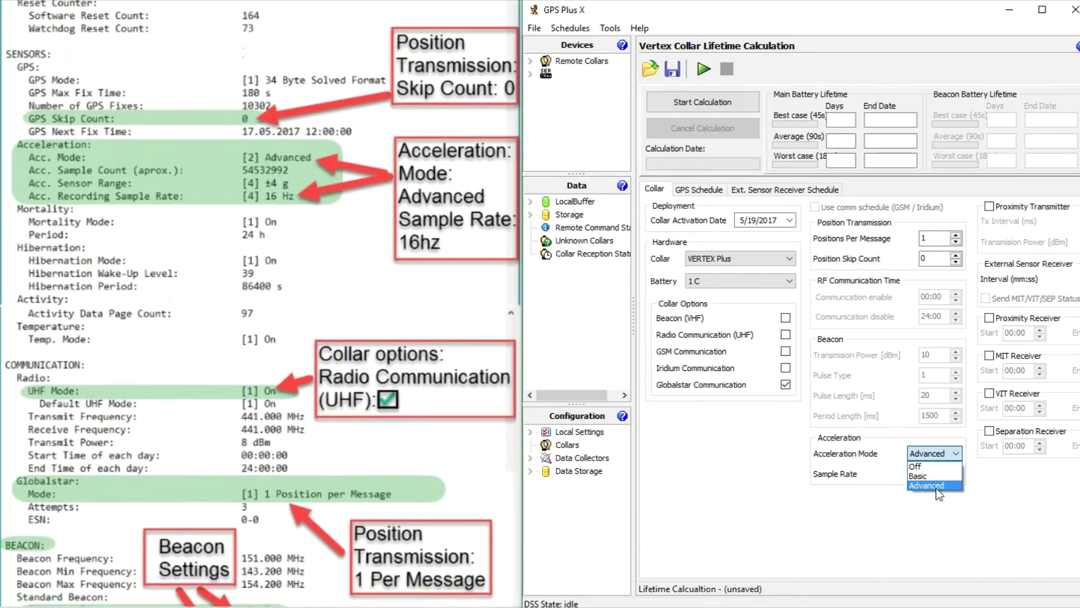
pyautogui.click(938, 491)
pyautogui.click(929, 473)
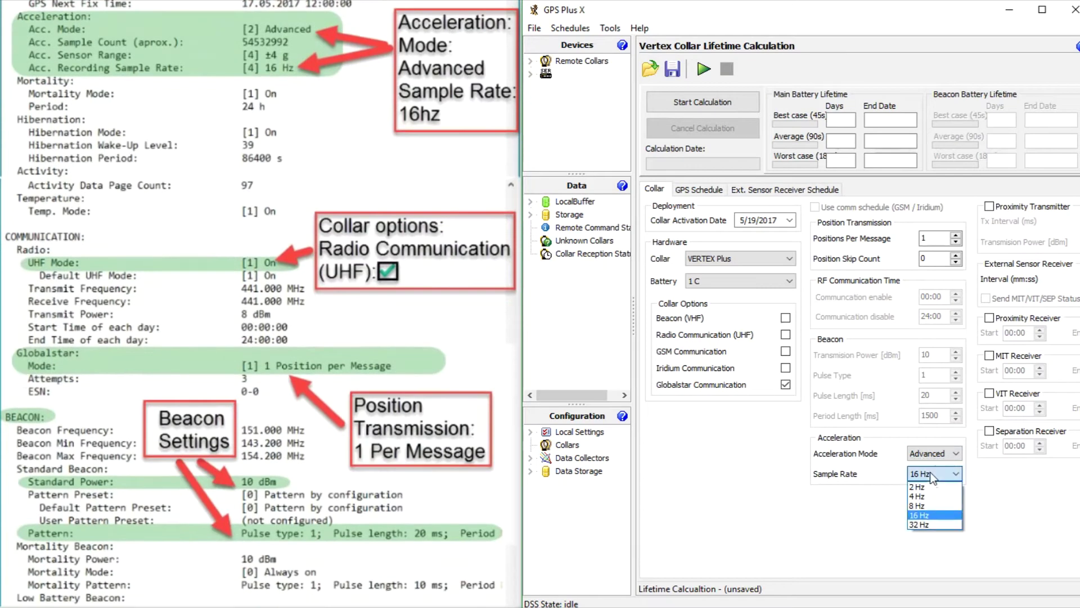
pyautogui.click(926, 513)
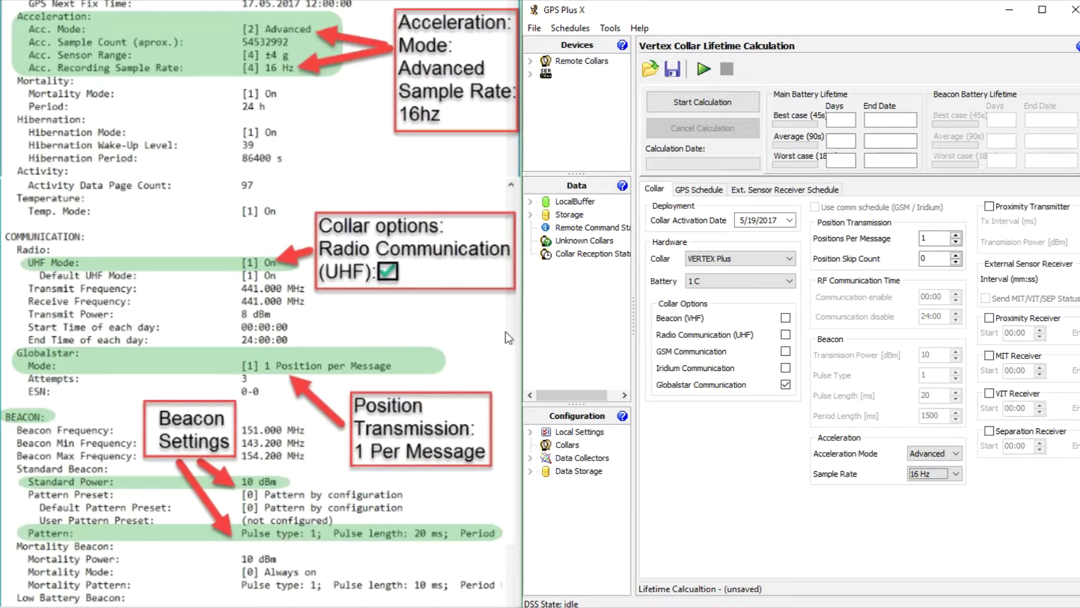
pyautogui.click(784, 334)
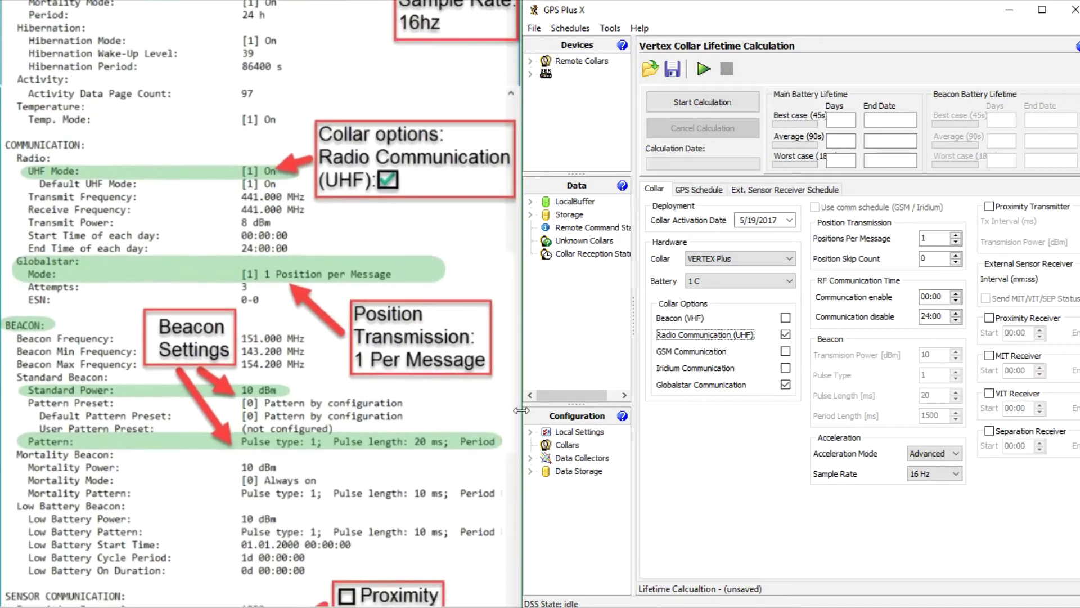
pyautogui.click(784, 319)
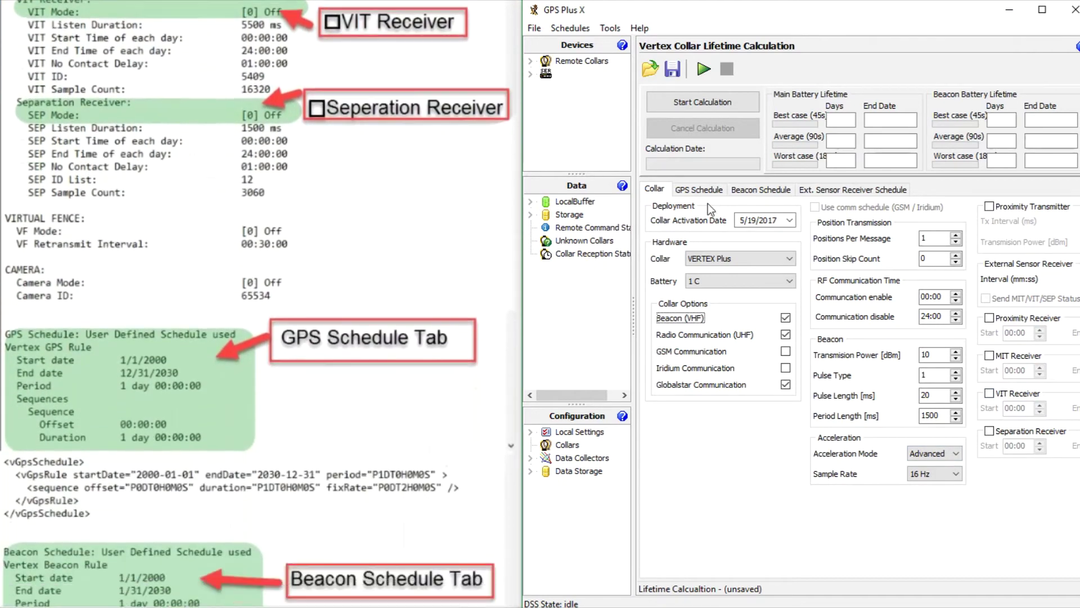
# Add a GPS schedule rule from 1/1/2000 to 12/31/2030 with a 1-day period, showing its sequences.
pyautogui.click(700, 190)
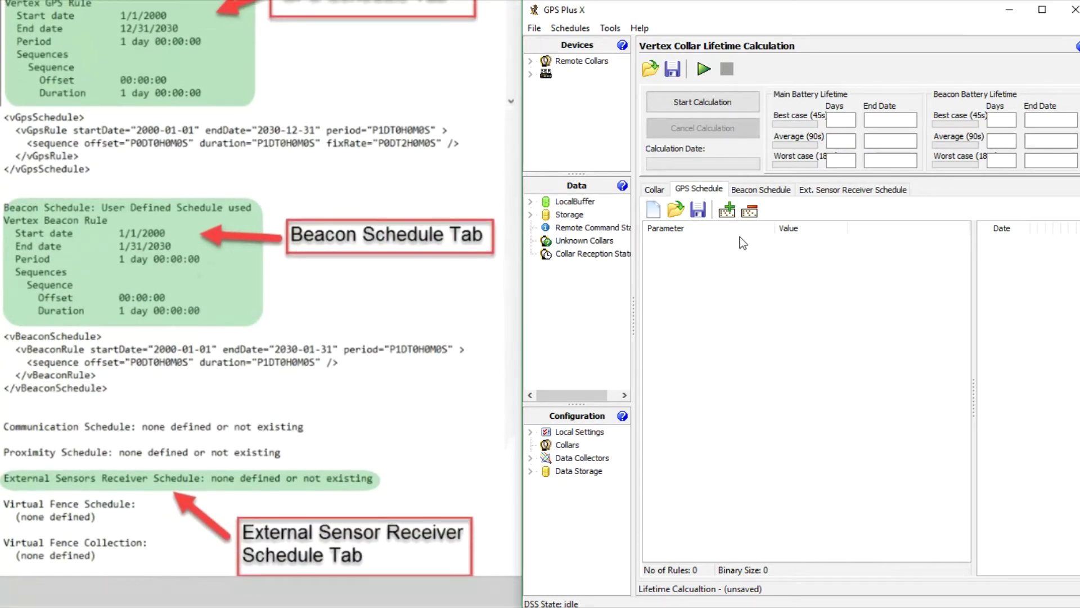
pyautogui.click(725, 212)
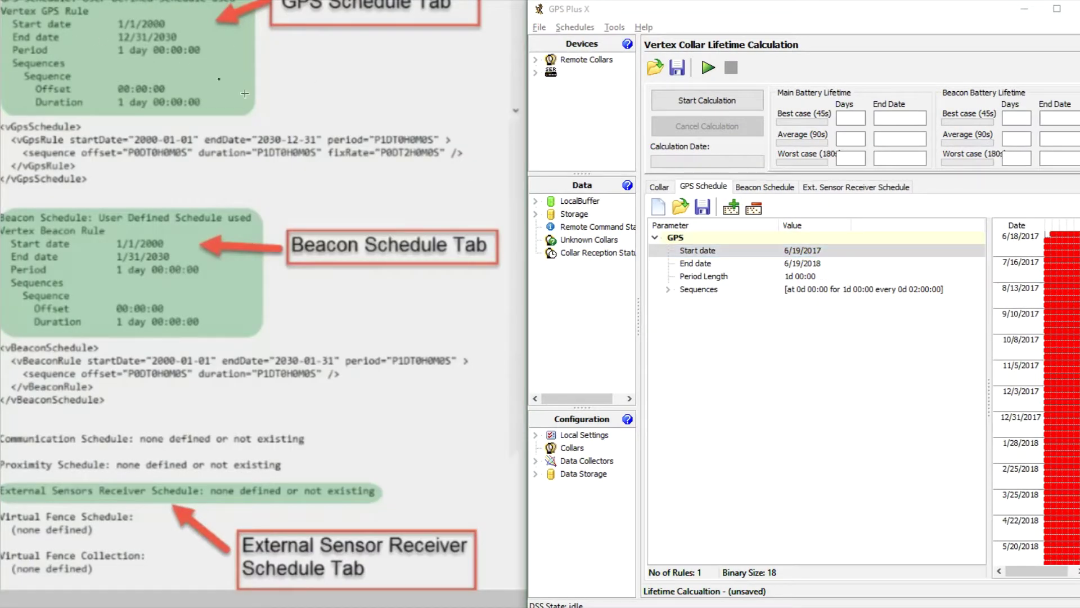
pyautogui.click(793, 254)
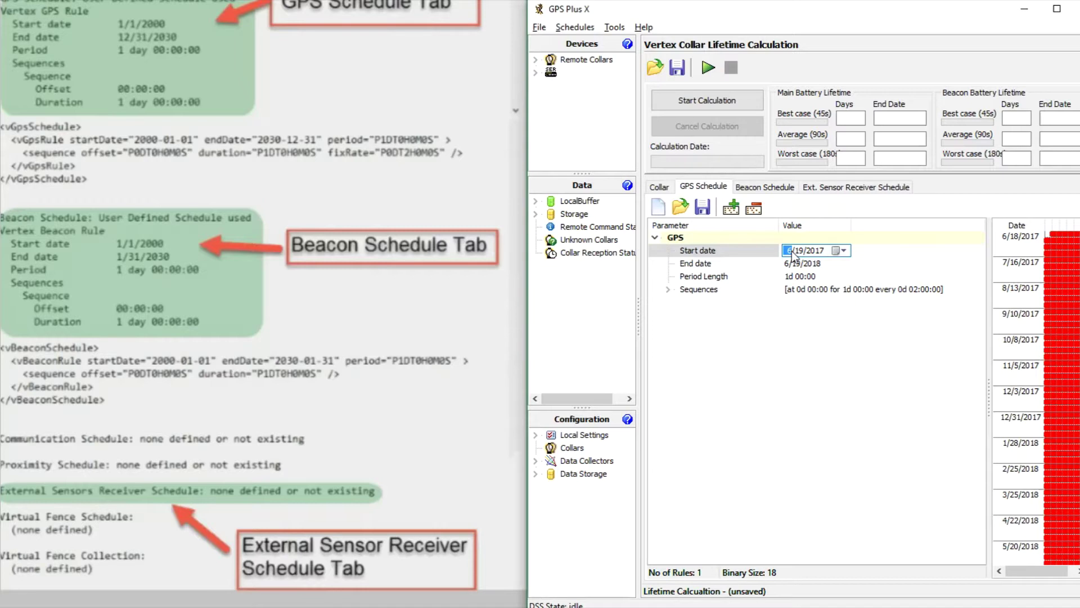
pyautogui.write('1/1/2000')
pyautogui.click(788, 264)
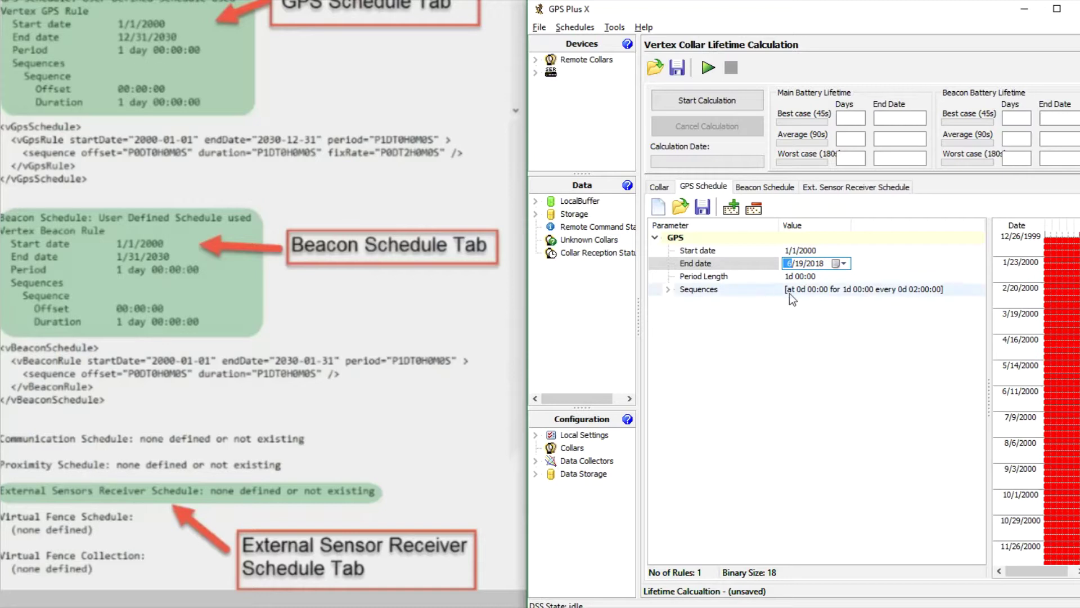
pyautogui.write('12/')
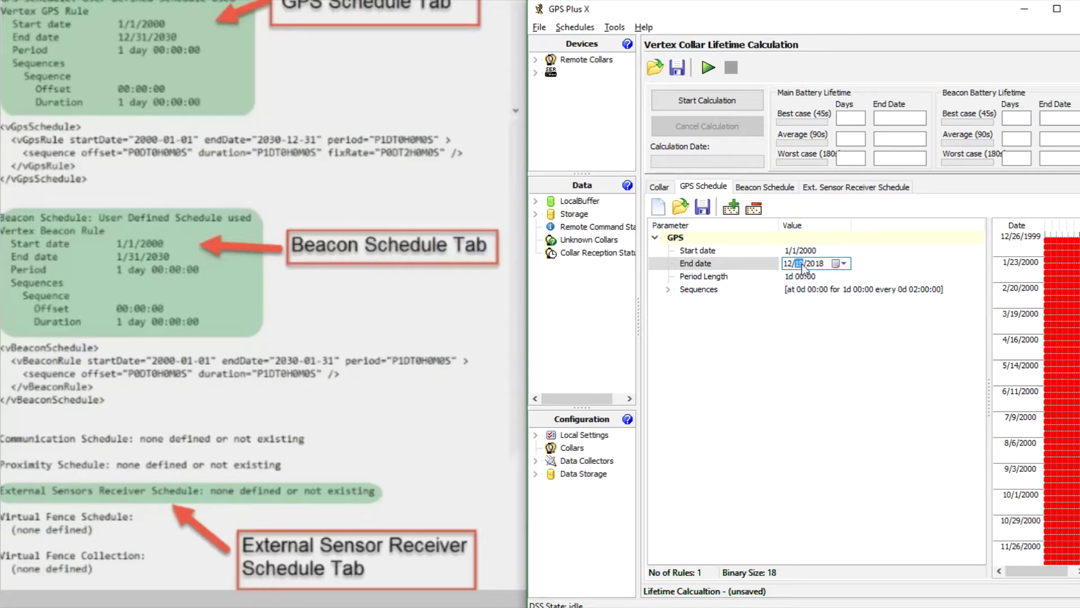
pyautogui.write('31')
pyautogui.click(814, 276)
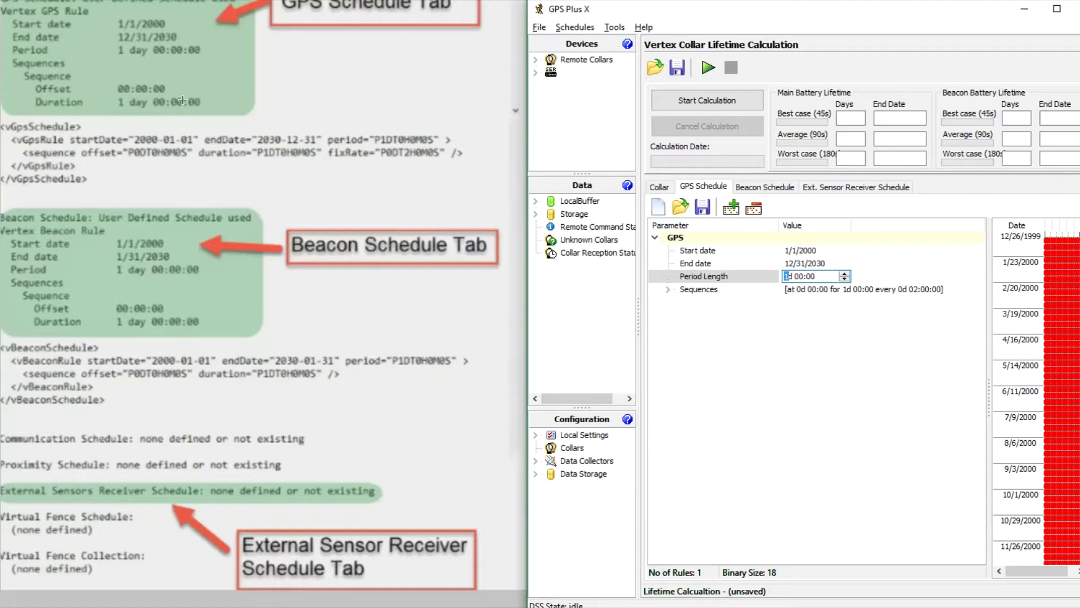
pyautogui.click(668, 289)
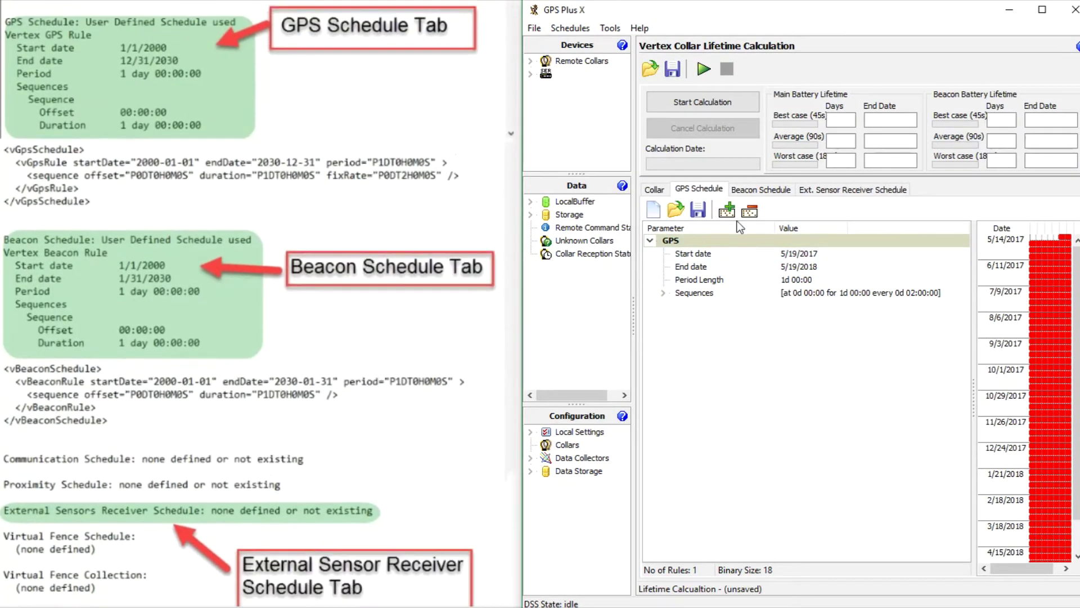
# Add a beacon schedule rule with start date 1/1/2000.
pyautogui.click(742, 190)
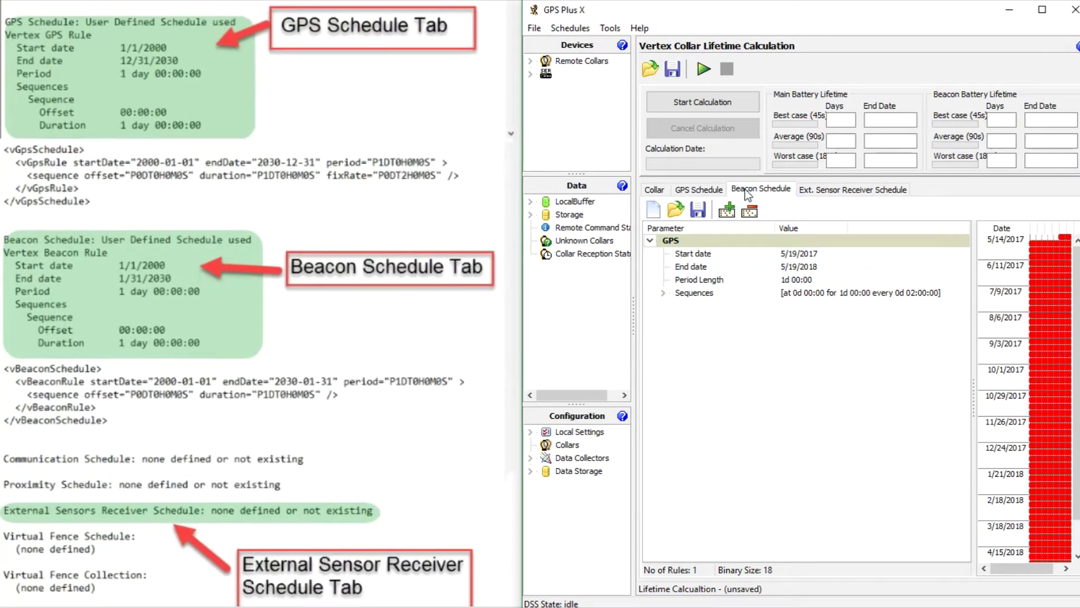
pyautogui.click(724, 212)
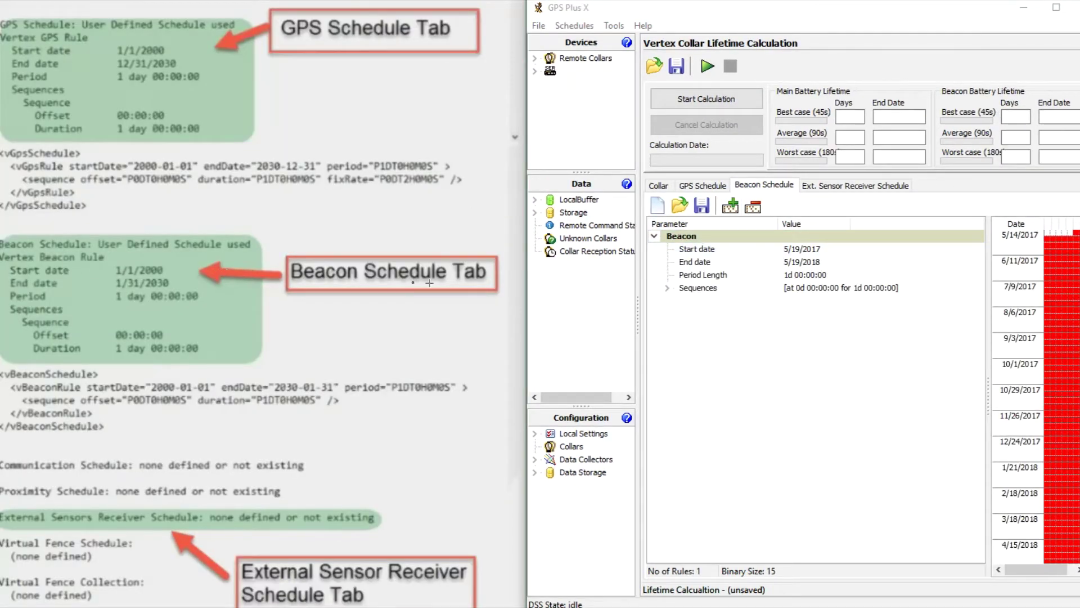
pyautogui.click(796, 251)
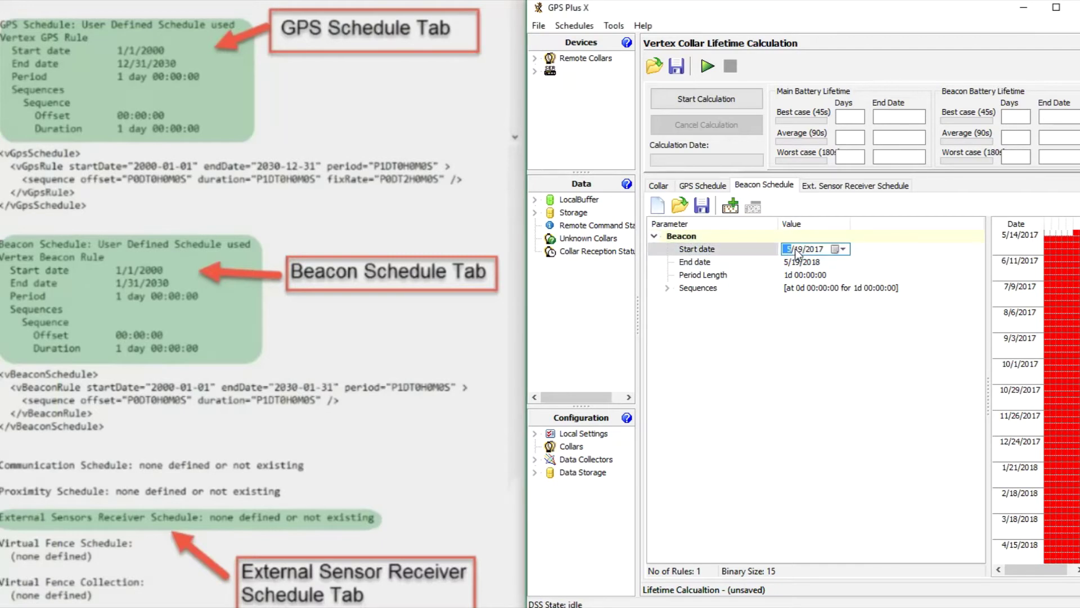
pyautogui.write('1')
pyautogui.press('Right')
pyautogui.write('20')
# Set the beacon rule end date to 1/31/2030 with a 1-day period and full-day sequence.
pyautogui.click(790, 262)
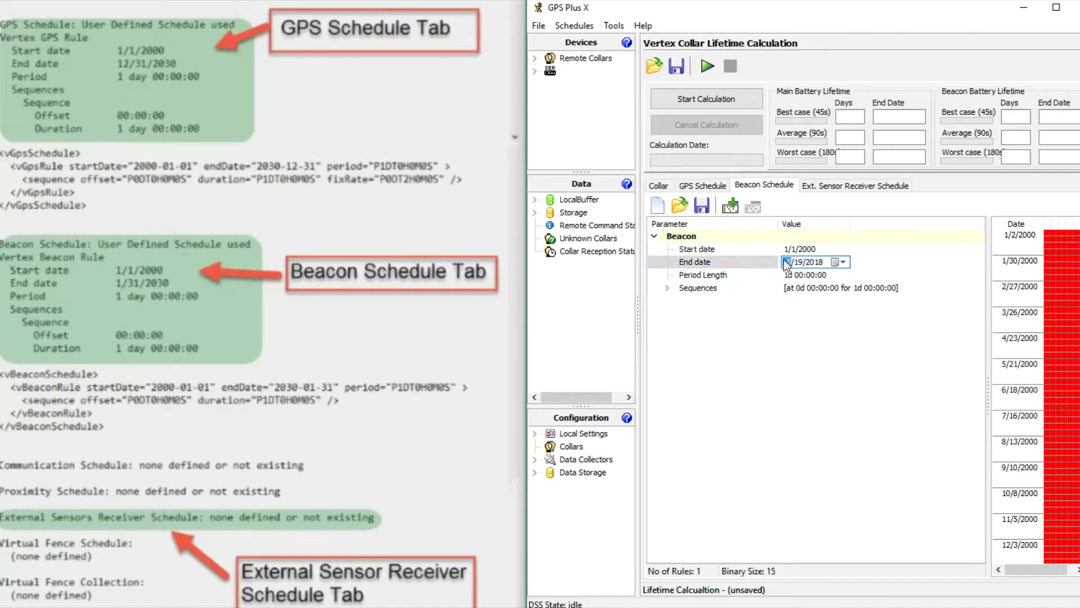
pyautogui.write('1')
pyautogui.click(799, 264)
pyautogui.write('31')
pyautogui.click(816, 262)
pyautogui.write('2')
pyautogui.click(810, 275)
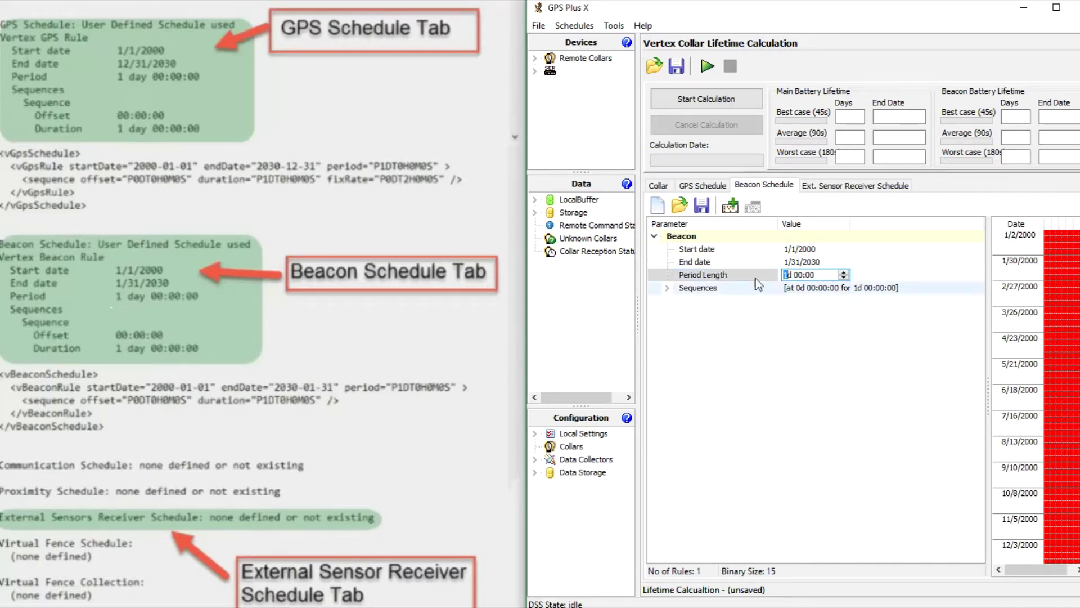
pyautogui.click(667, 288)
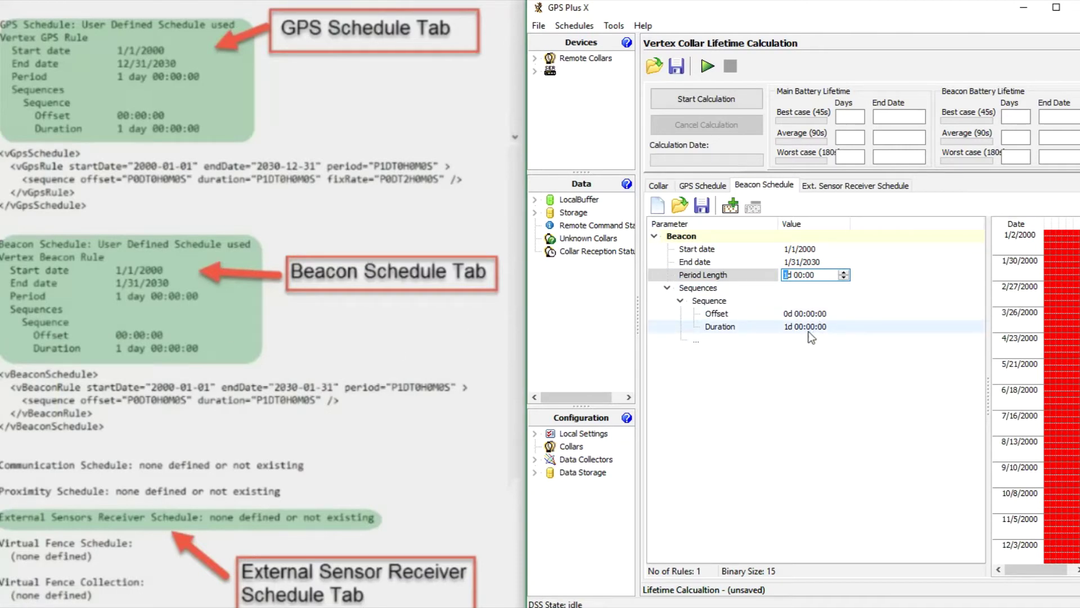
pyautogui.click(804, 360)
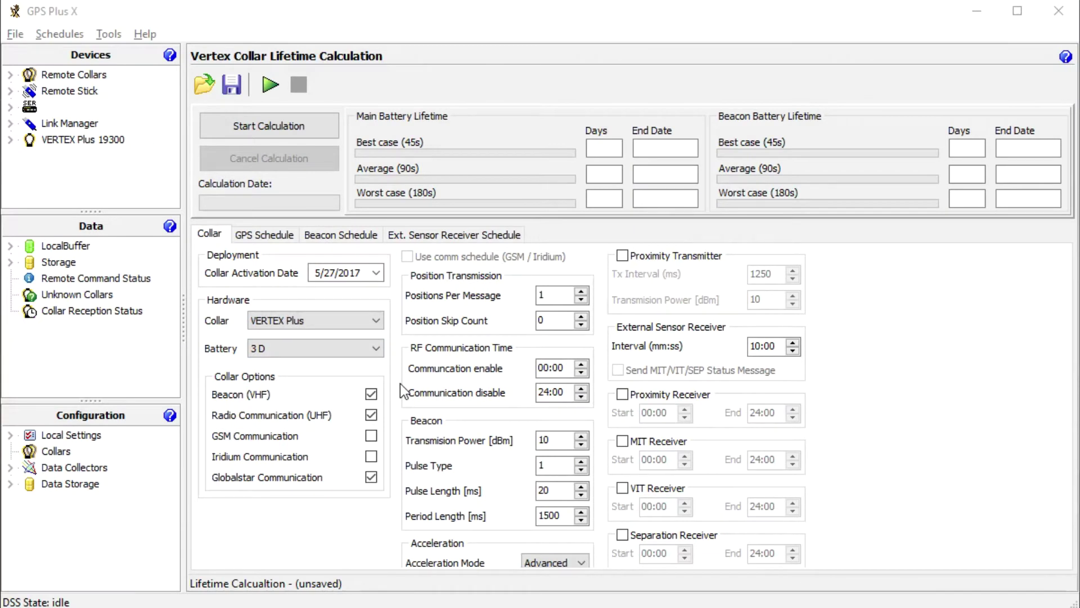
# Review the collar invoice PDF in Acrobat, highlighting the VERTEX PLUS-3 Collar (ID 19300) line.
pyautogui.scroll(2, 376, 348)
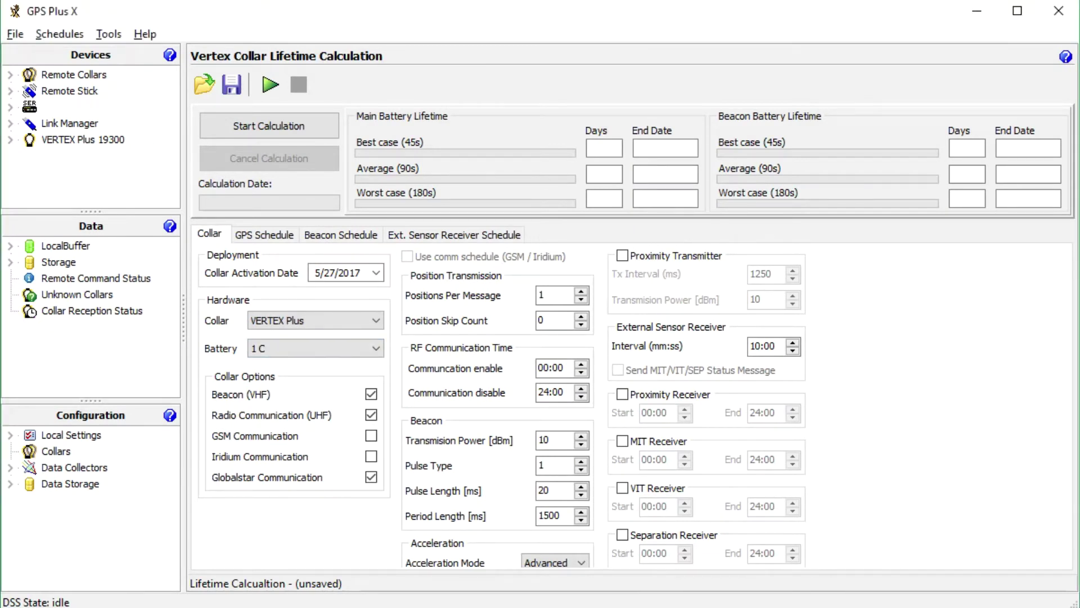
pyautogui.hotkey('alt', 'Tab')
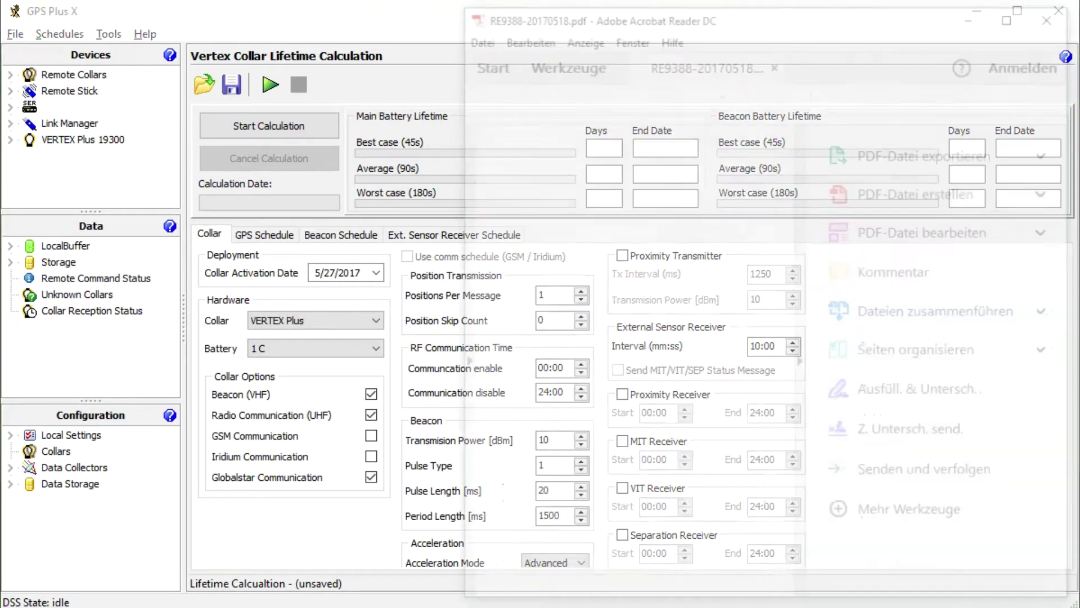
pyautogui.click(802, 363)
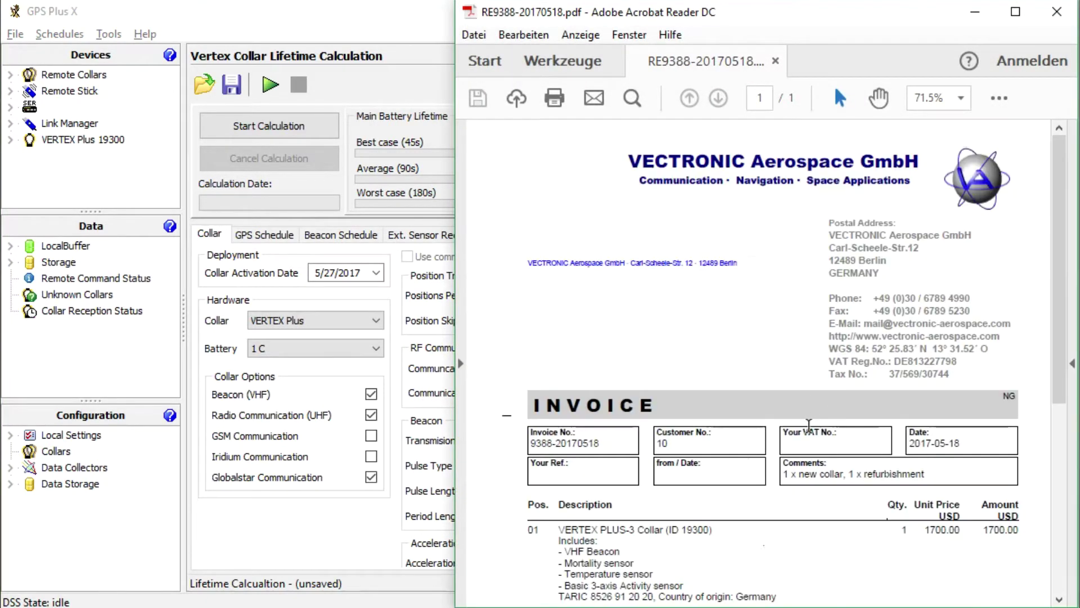
pyautogui.click(1054, 425)
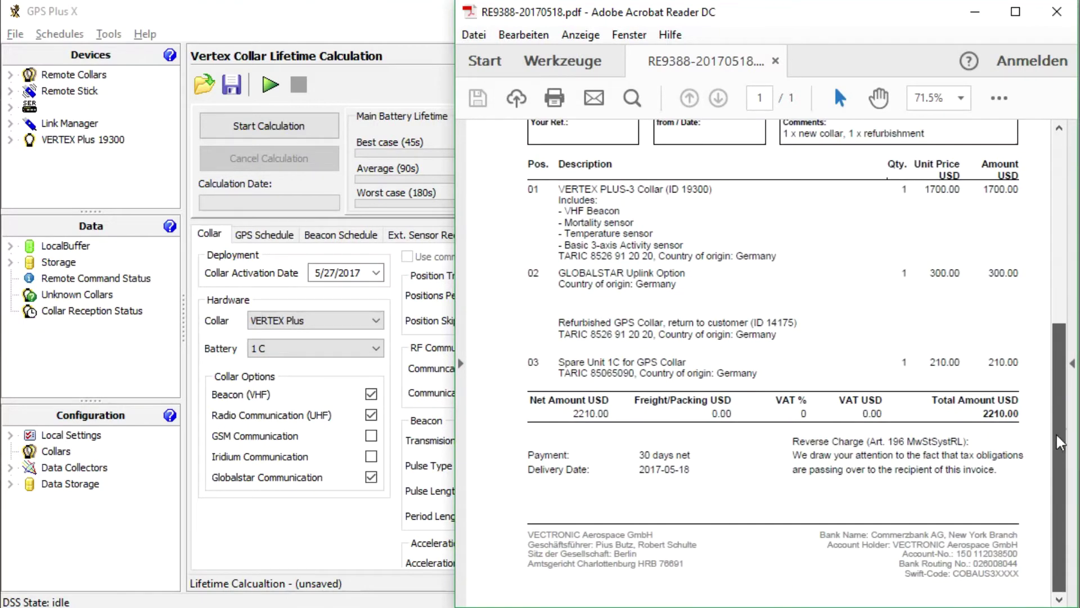
pyautogui.scroll(5, 1054, 424)
pyautogui.scroll(2, 784, 360)
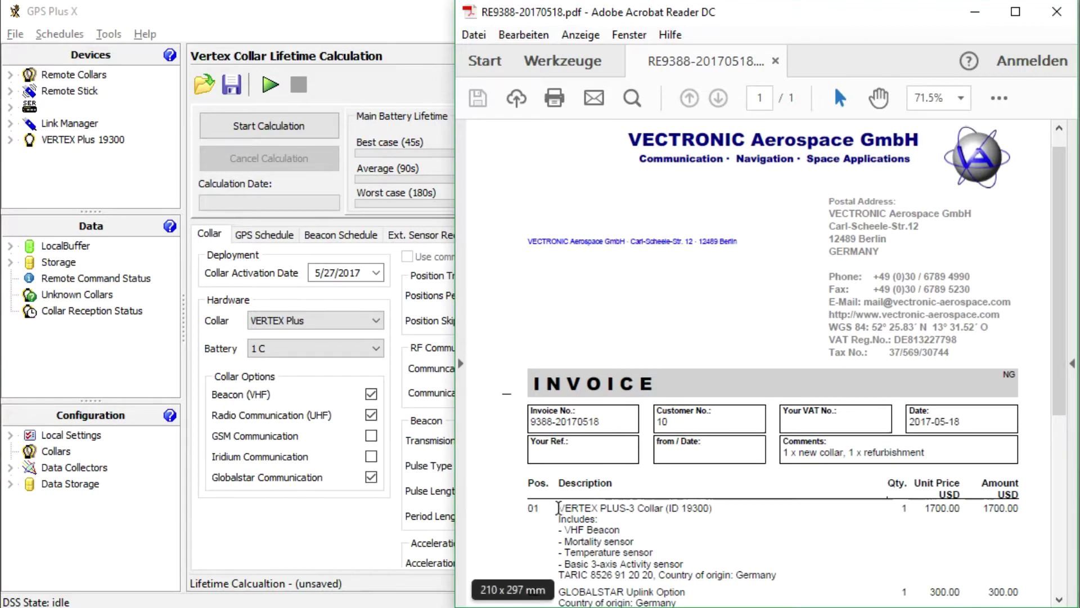
pyautogui.moveTo(559, 508); pyautogui.dragTo(714, 518)
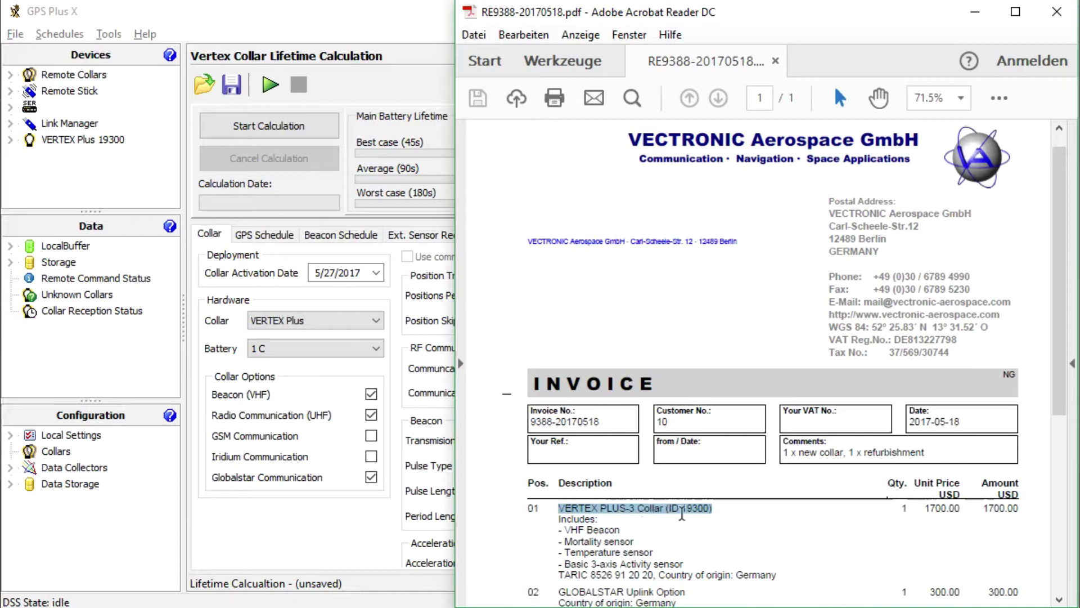
pyautogui.moveTo(678, 513); pyautogui.dragTo(650, 515)
pyautogui.click(311, 350)
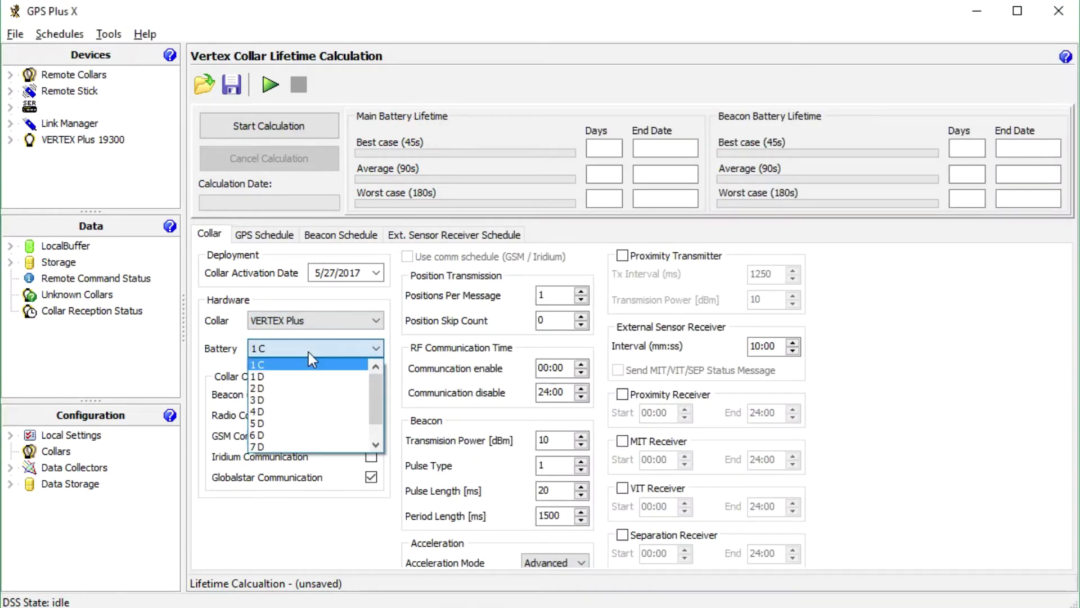
# Set the battery type to 3 D, show the GPS Schedule tab, and switch to the Notepad info file.
pyautogui.click(303, 400)
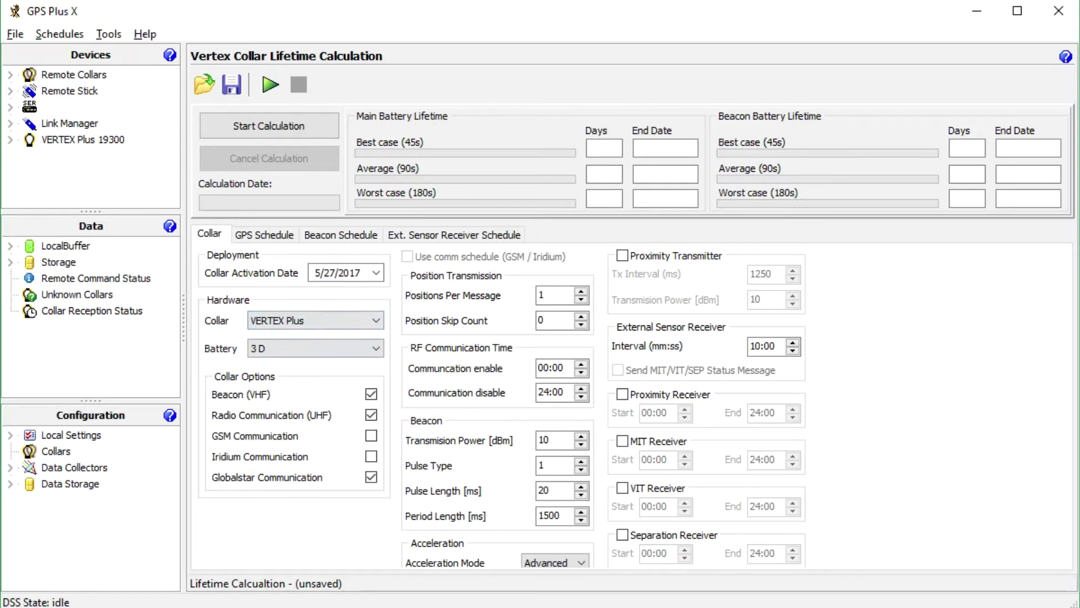
pyautogui.click(265, 234)
pyautogui.hotkey('alt', 'Tab')
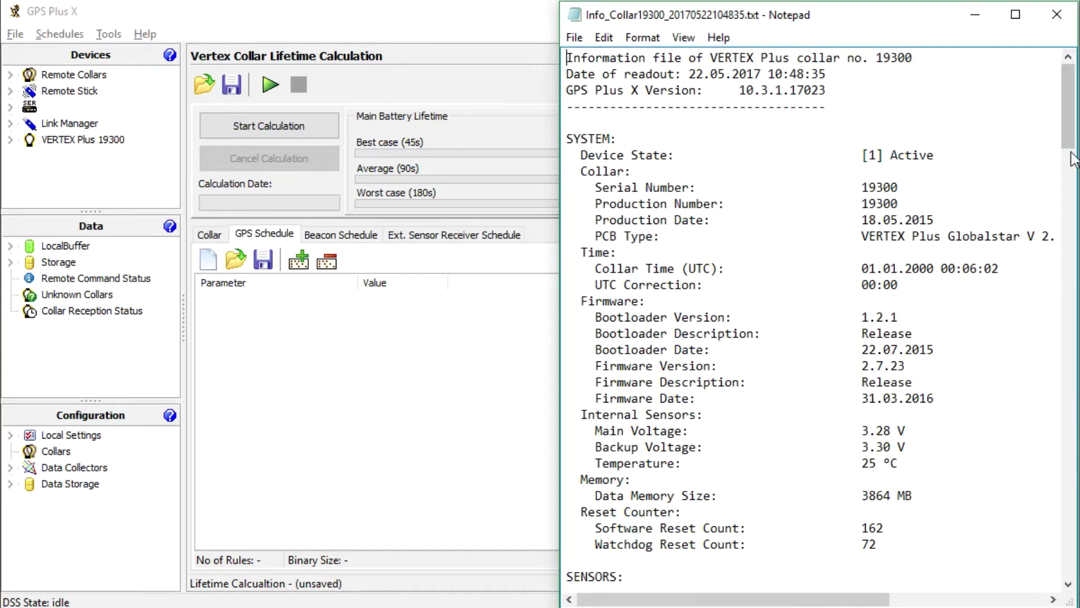
# Copy the vGpsSchedule XML block from the info file and start a new blank Notepad document.
pyautogui.moveTo(1070, 108); pyautogui.dragTo(993, 467)
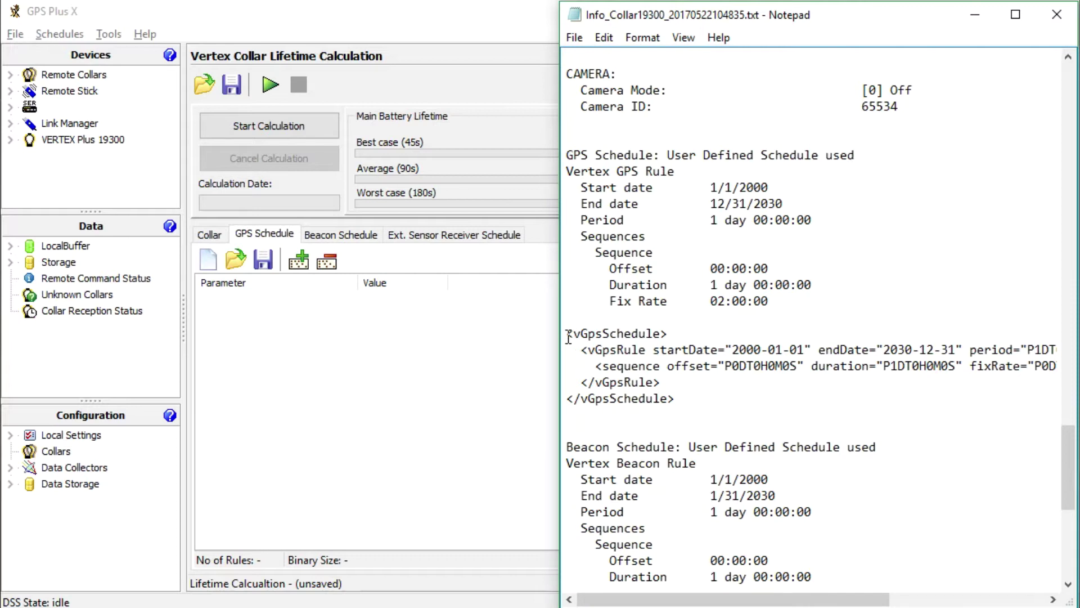
pyautogui.moveTo(566, 333); pyautogui.dragTo(709, 404)
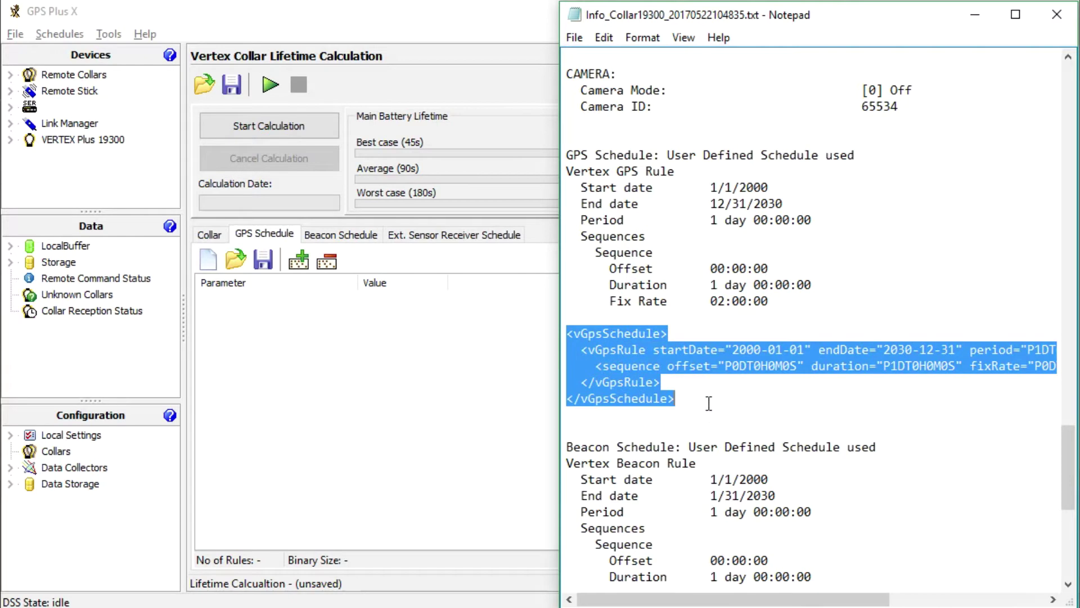
pyautogui.rightClick(634, 366)
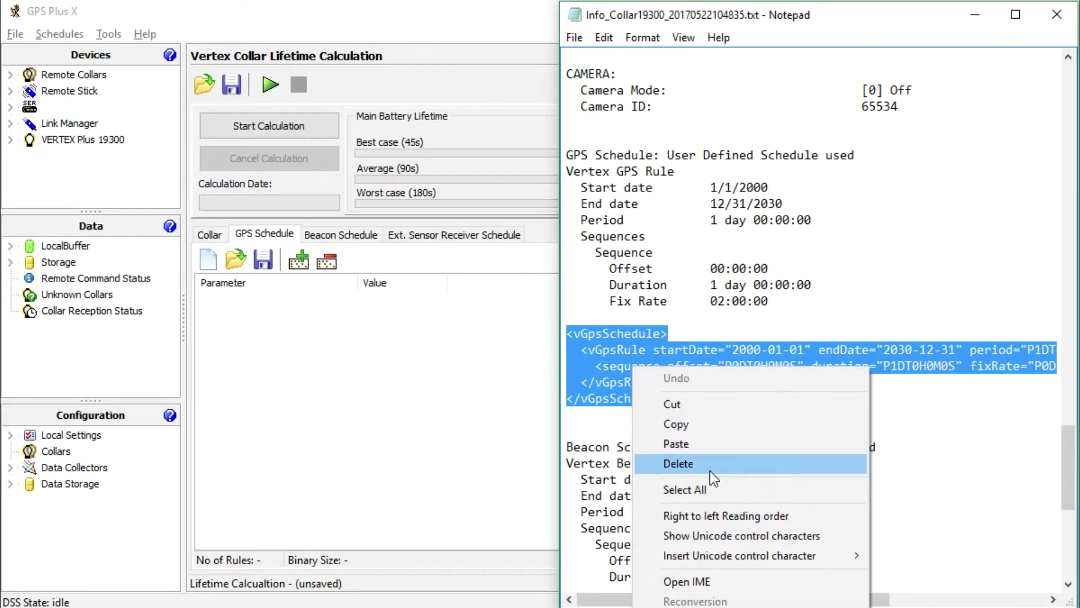
pyautogui.click(711, 424)
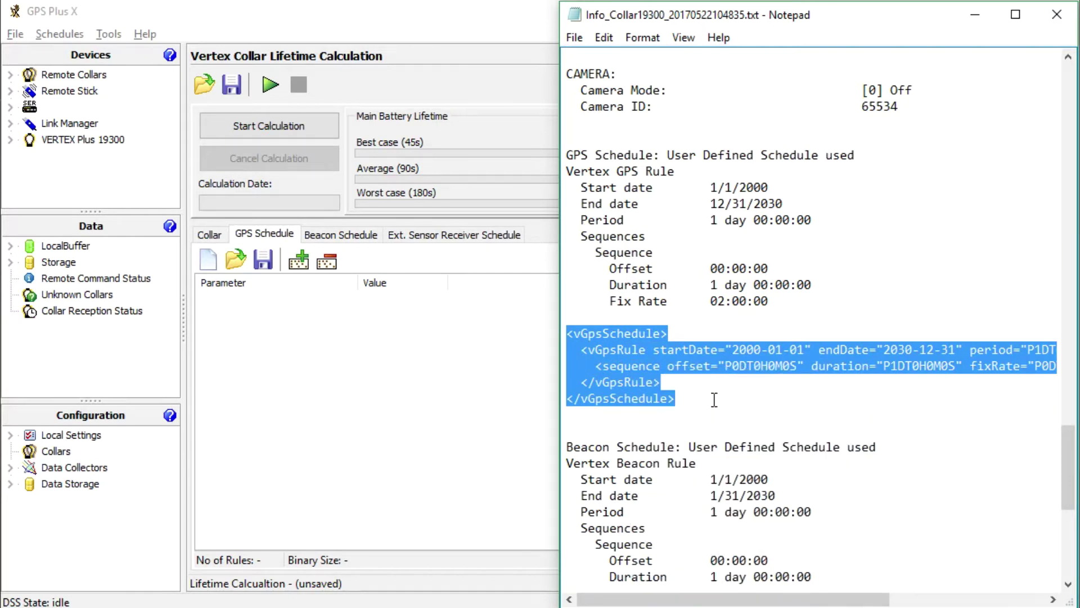
pyautogui.click(714, 399)
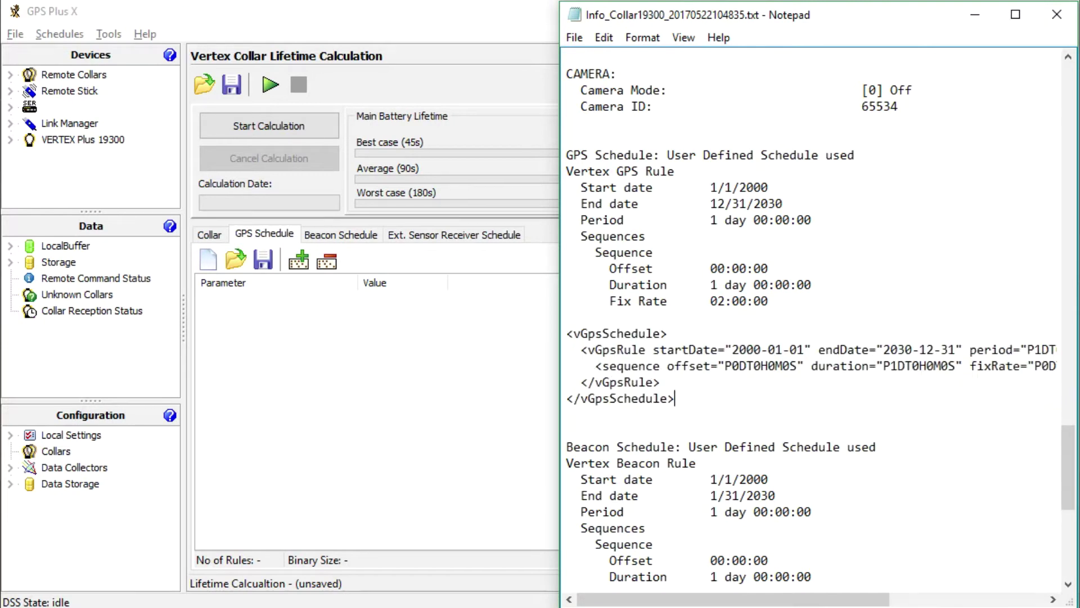
pyautogui.press('super')
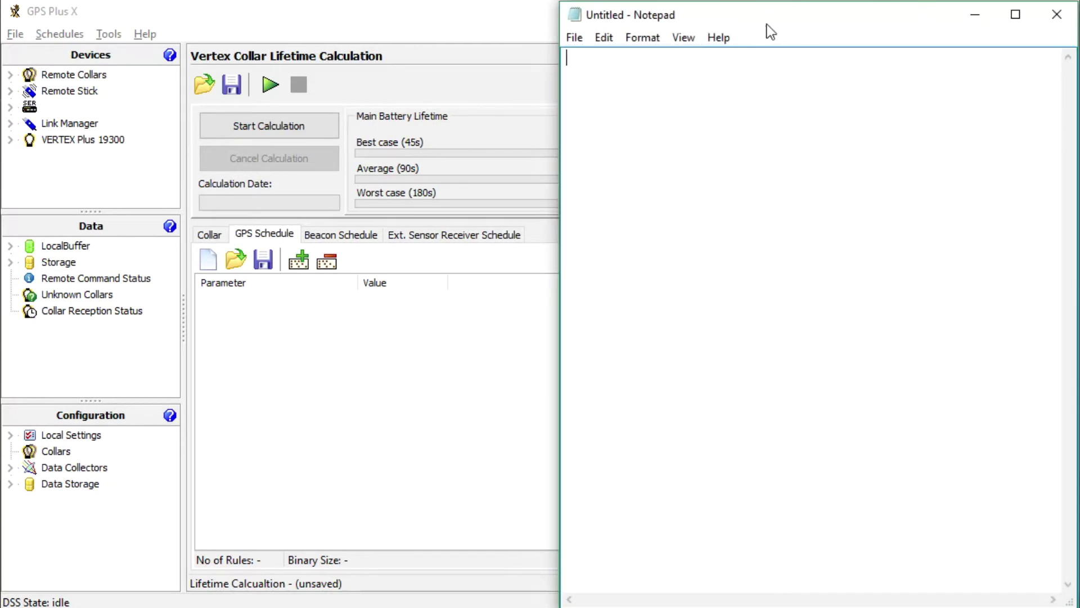
# Paste the vGpsSchedule XML and save it to the Desktop as 19300.vgsf using All Files type.
pyautogui.rightClick(603, 76)
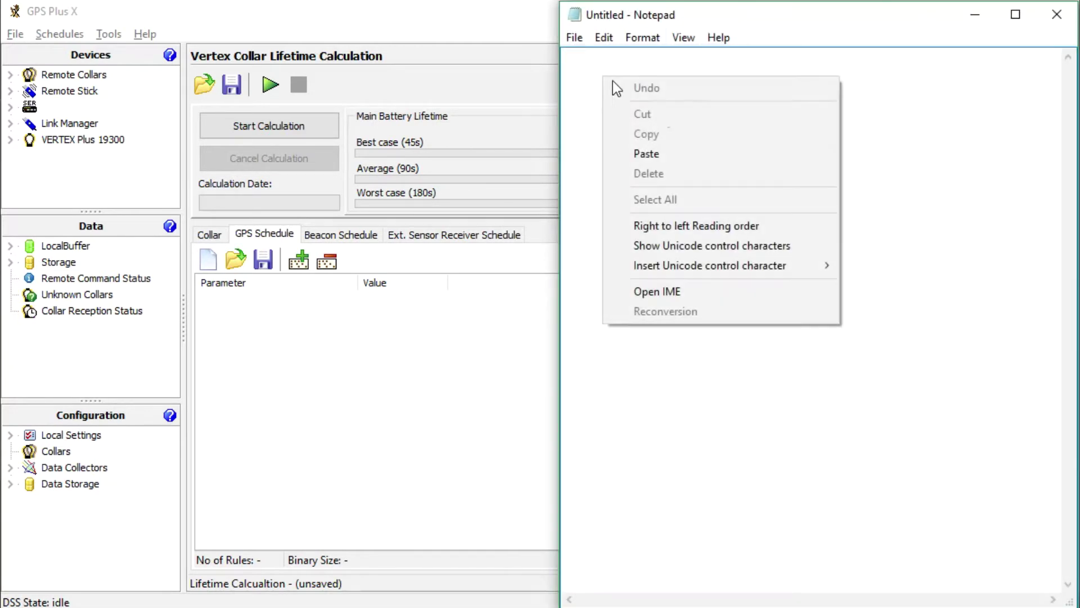
pyautogui.click(667, 157)
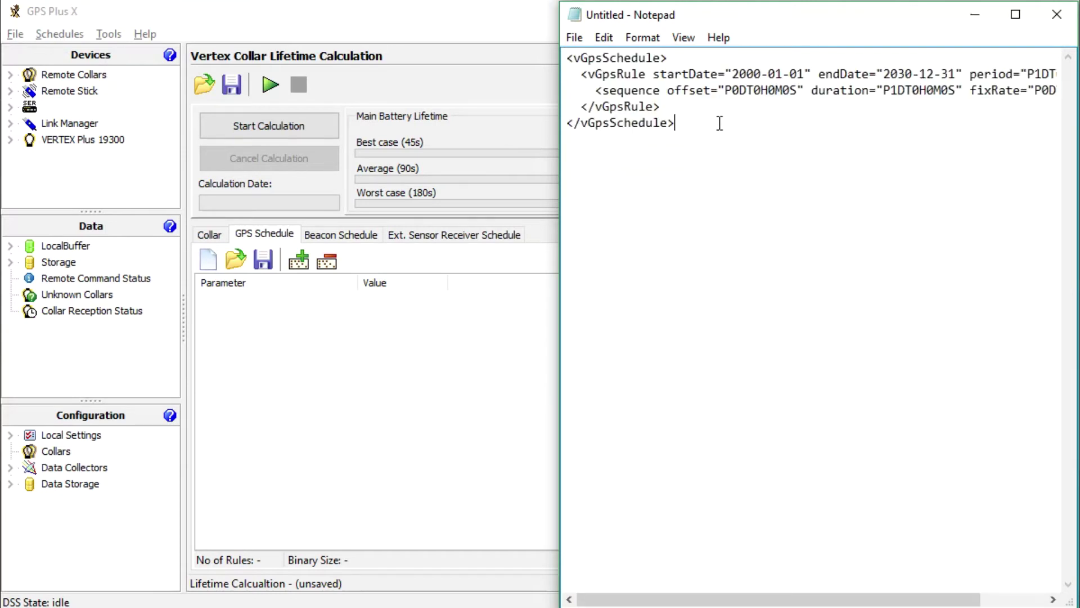
pyautogui.click(576, 38)
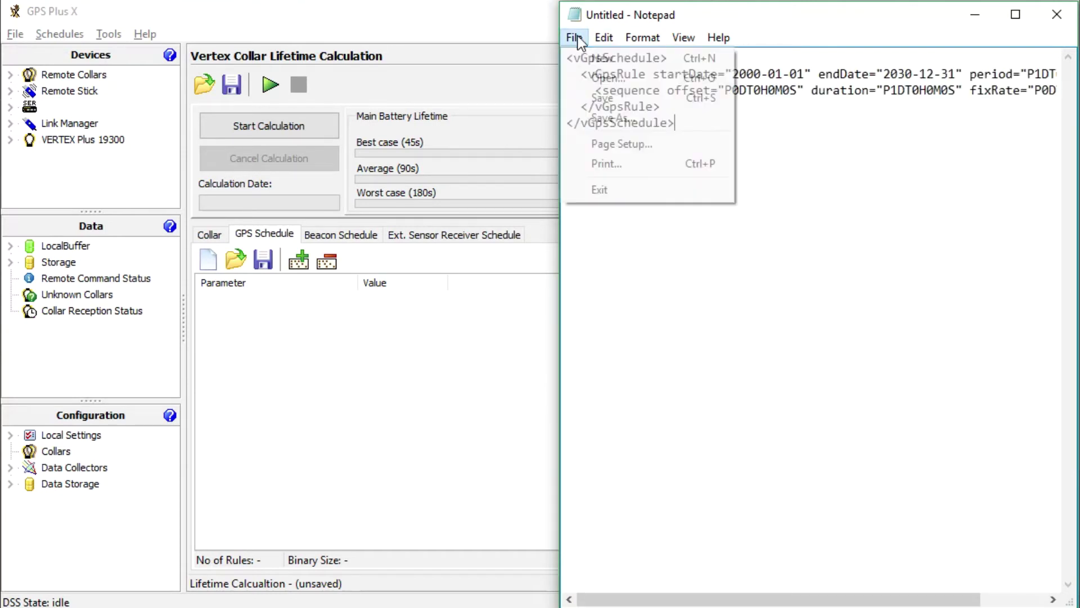
pyautogui.click(619, 118)
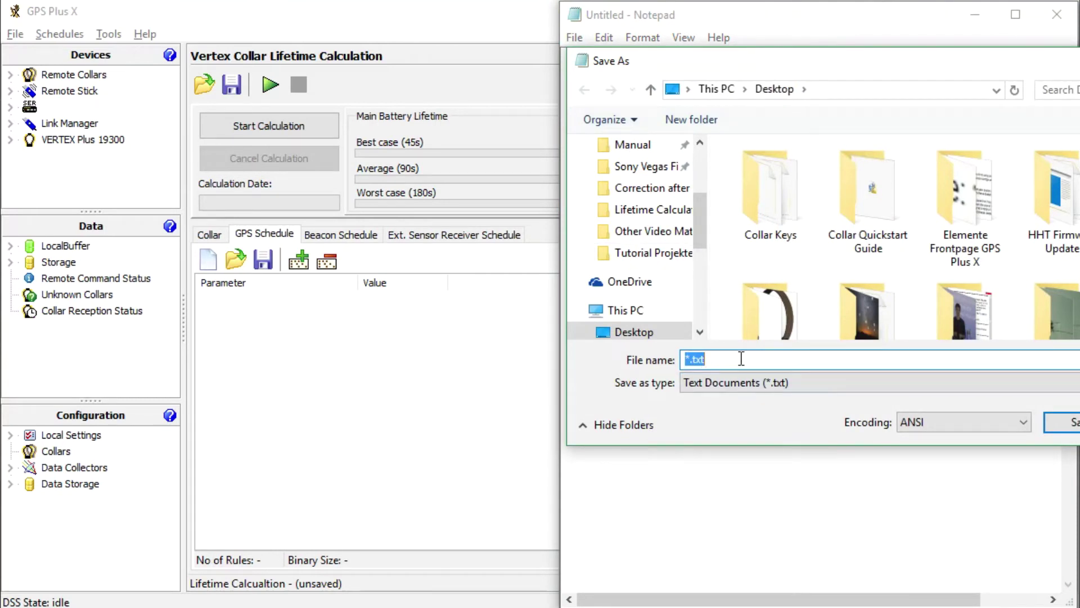
pyautogui.write('19300')
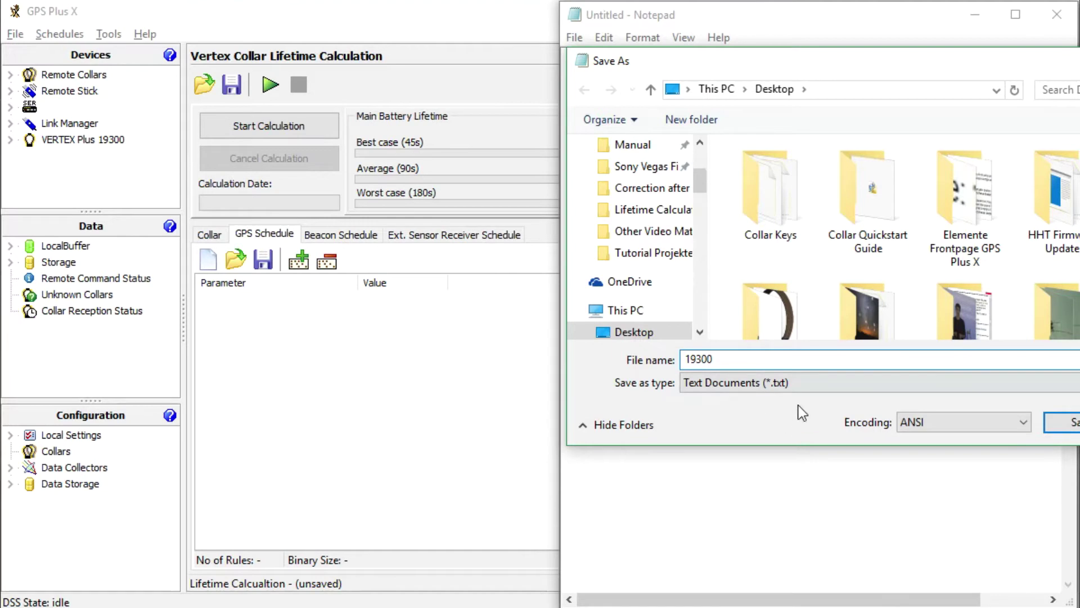
pyautogui.write('.vgsf')
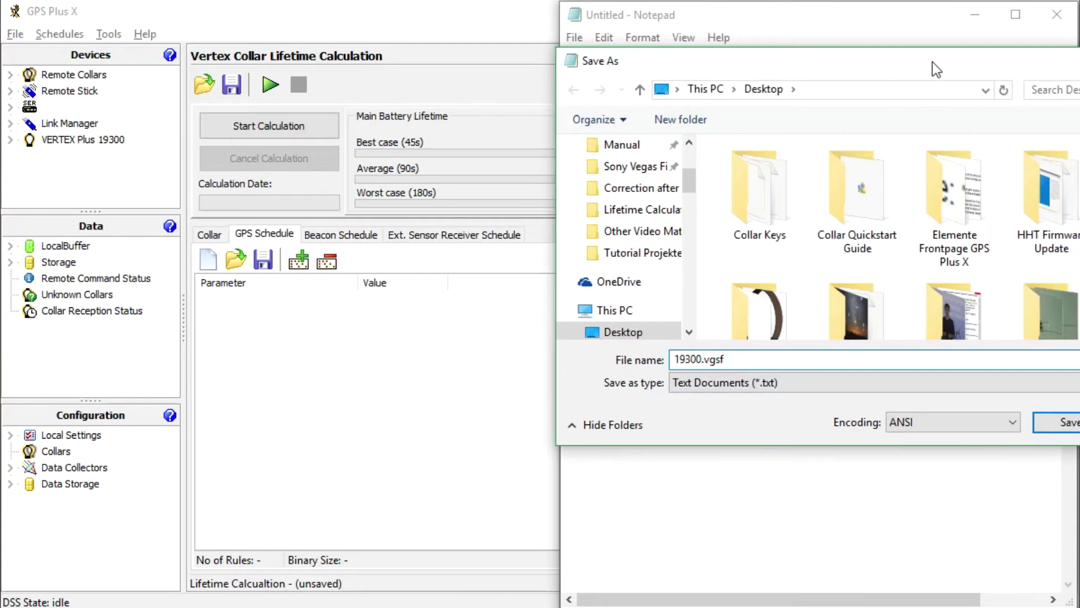
pyautogui.moveTo(932, 62); pyautogui.dragTo(685, 70)
pyautogui.click(674, 396)
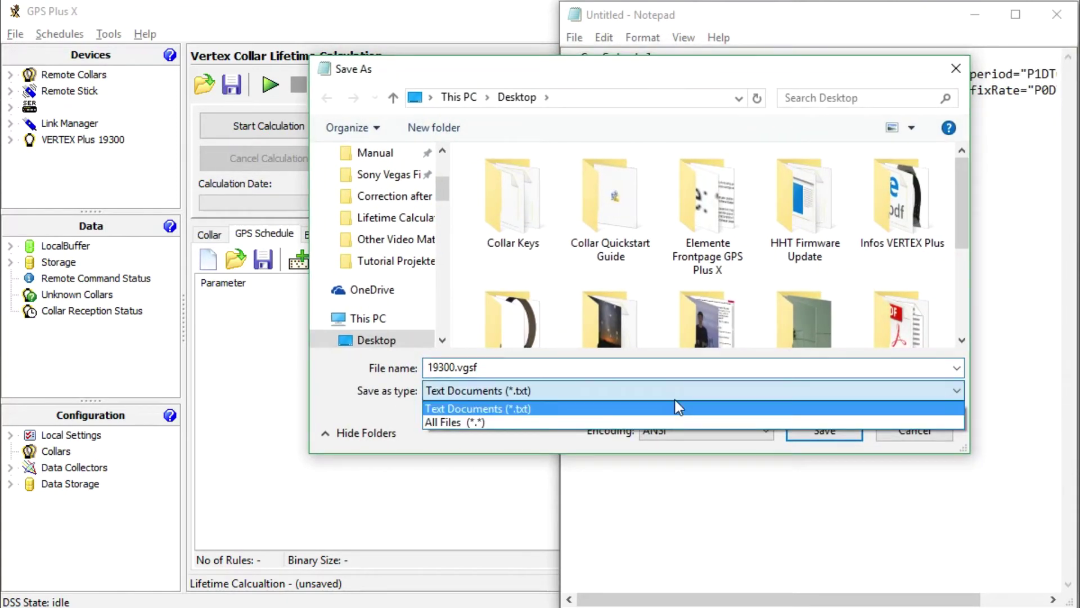
pyautogui.click(480, 421)
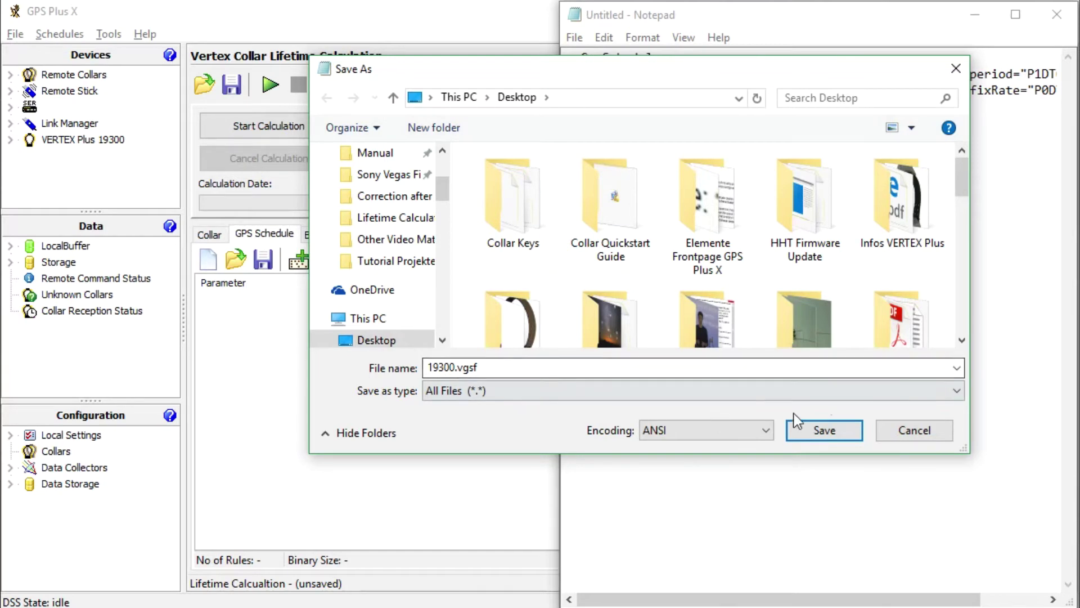
pyautogui.click(824, 431)
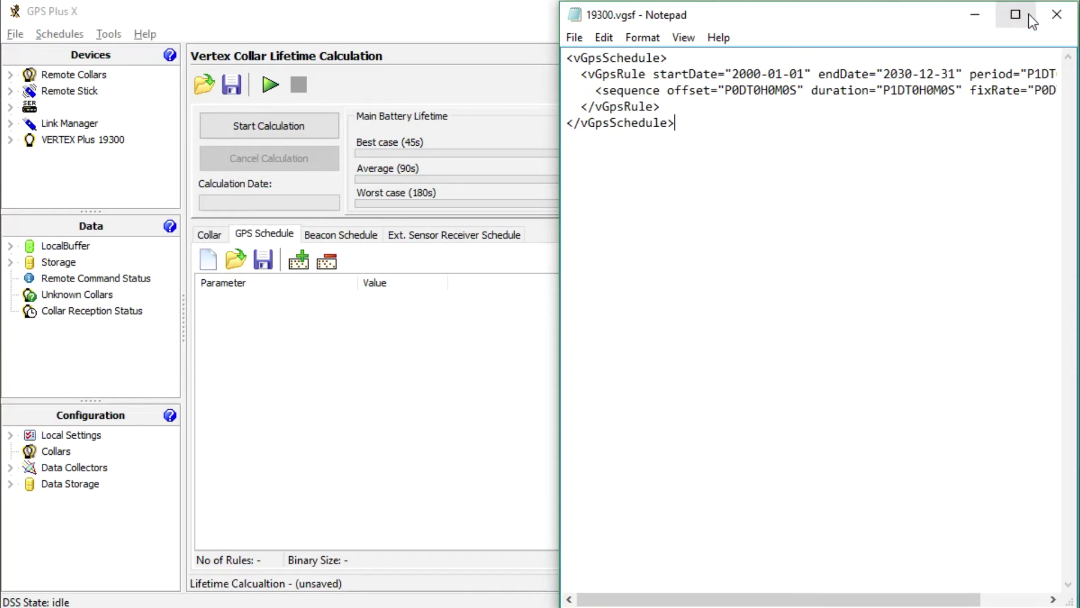
# Close the Notepad windows and load the GPS schedule from 19300.vgsf into GPS Plus X.
pyautogui.click(1047, 15)
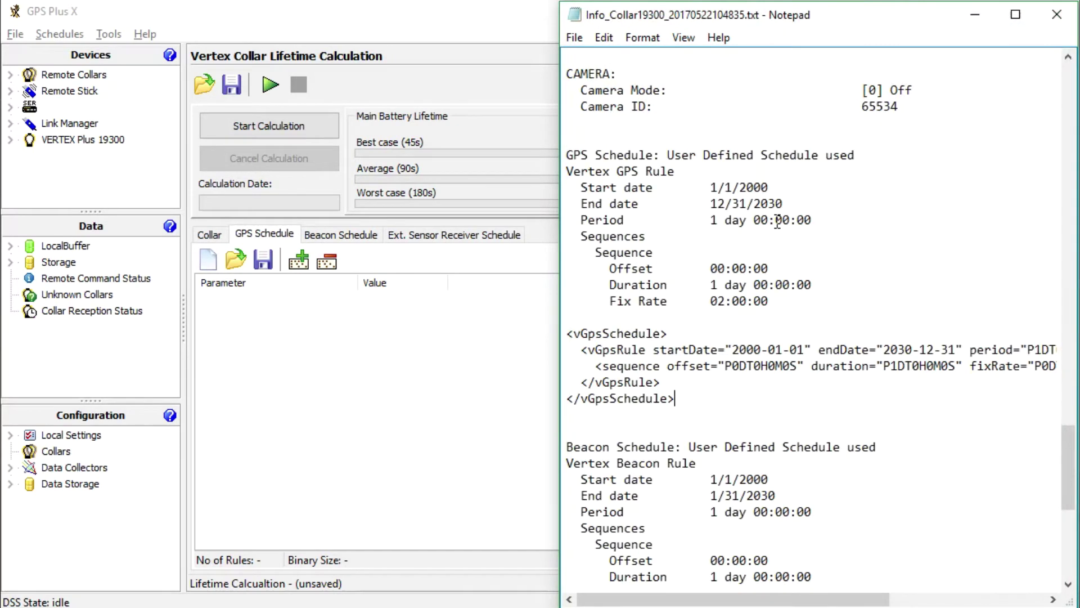
pyautogui.click(966, 16)
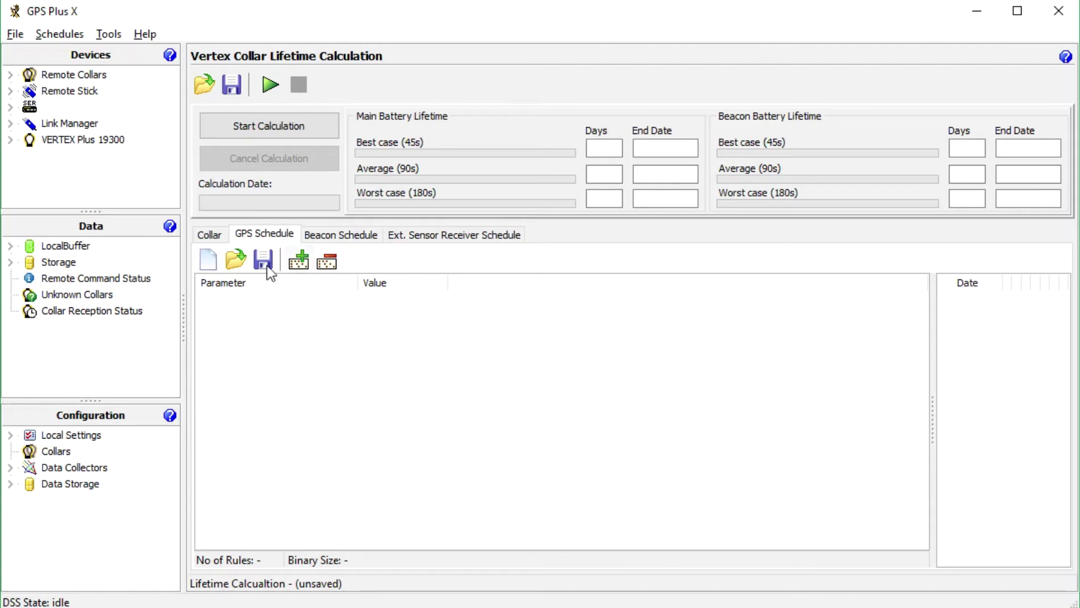
pyautogui.click(235, 259)
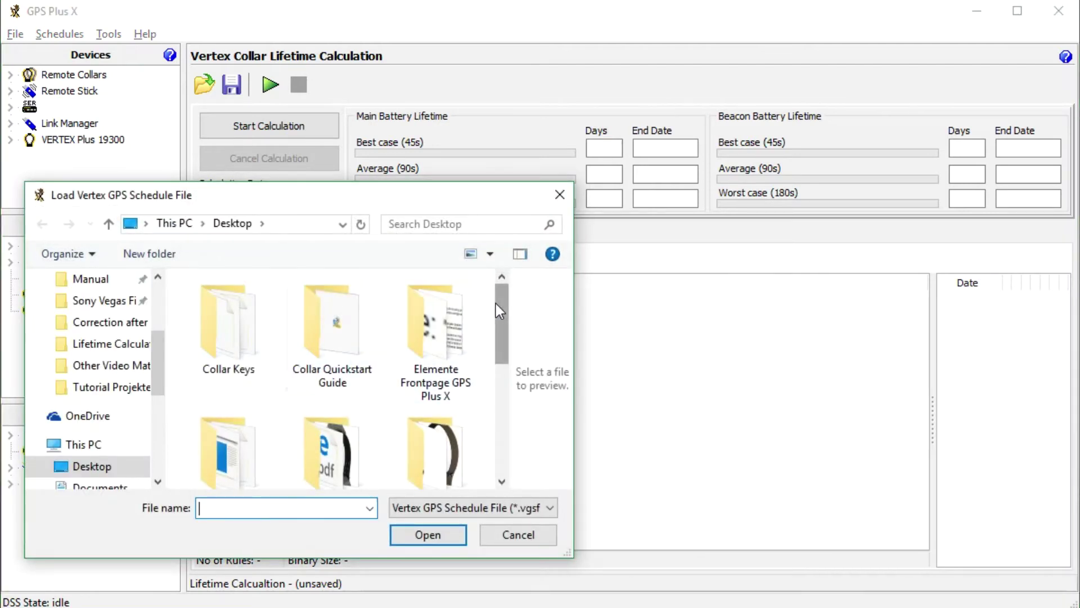
pyautogui.click(536, 511)
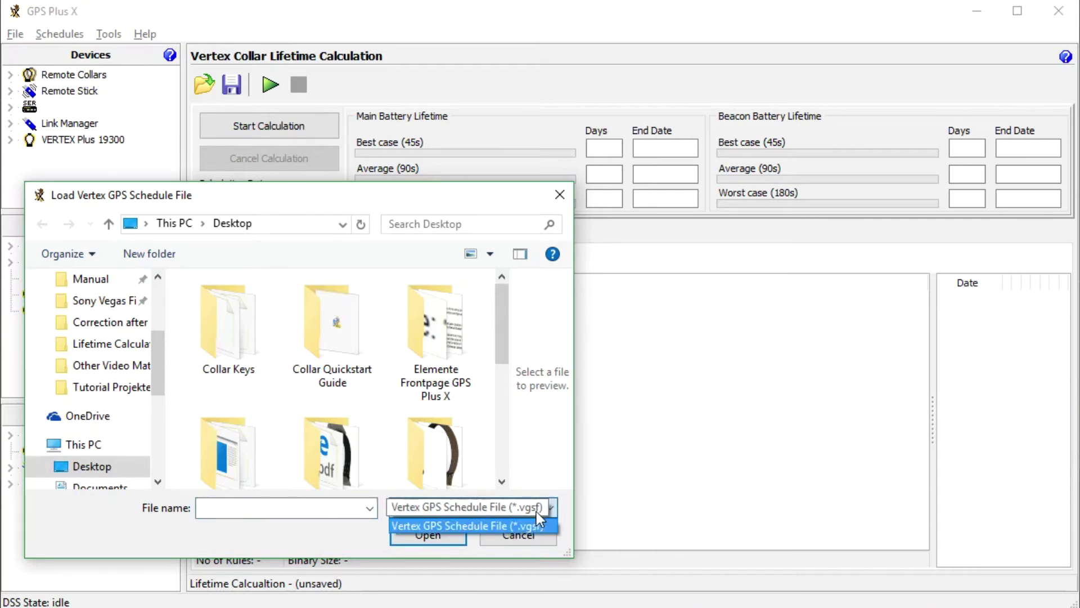
pyautogui.click(536, 511)
pyautogui.moveTo(502, 349); pyautogui.dragTo(479, 478)
pyautogui.click(331, 474)
pyautogui.click(424, 536)
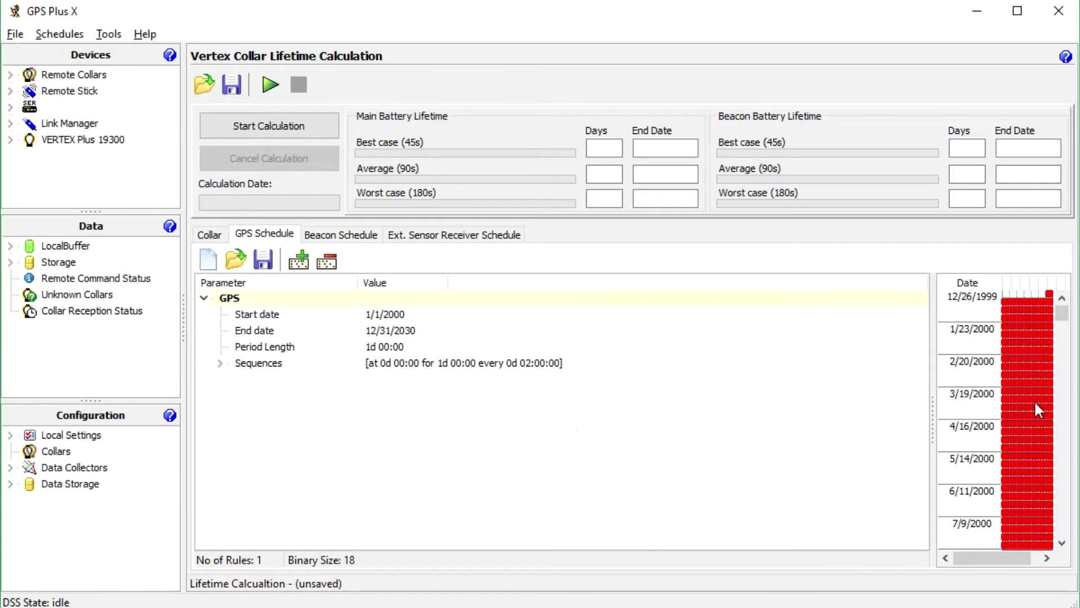
pyautogui.moveTo(1035, 403)
# Check the empty Beacon Schedule page, cancel loading a file, and return to the Info_Collar Notepad file.
pyautogui.click(343, 238)
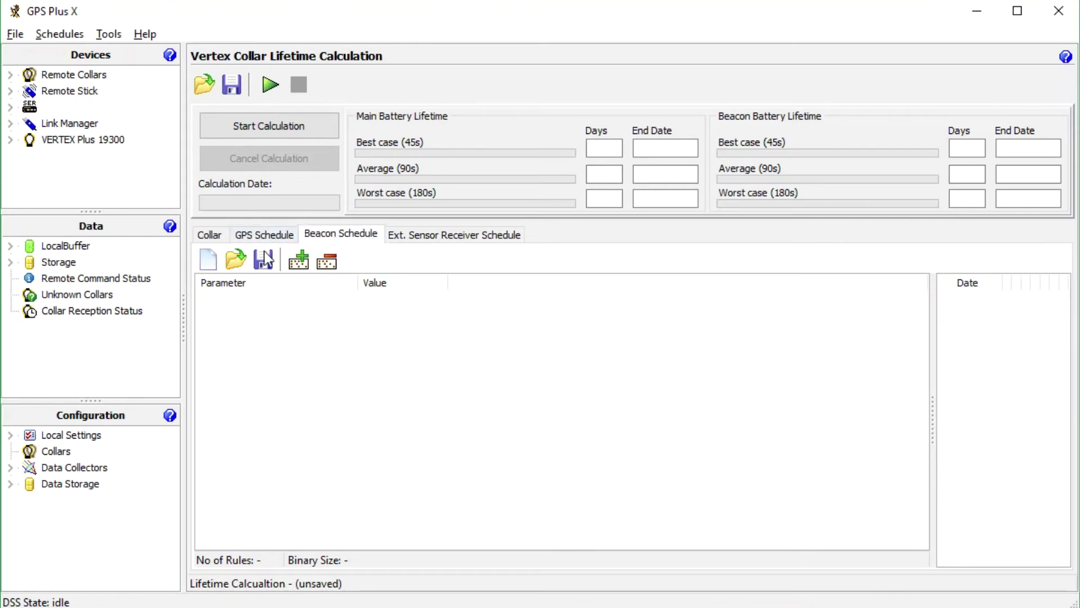
pyautogui.click(235, 260)
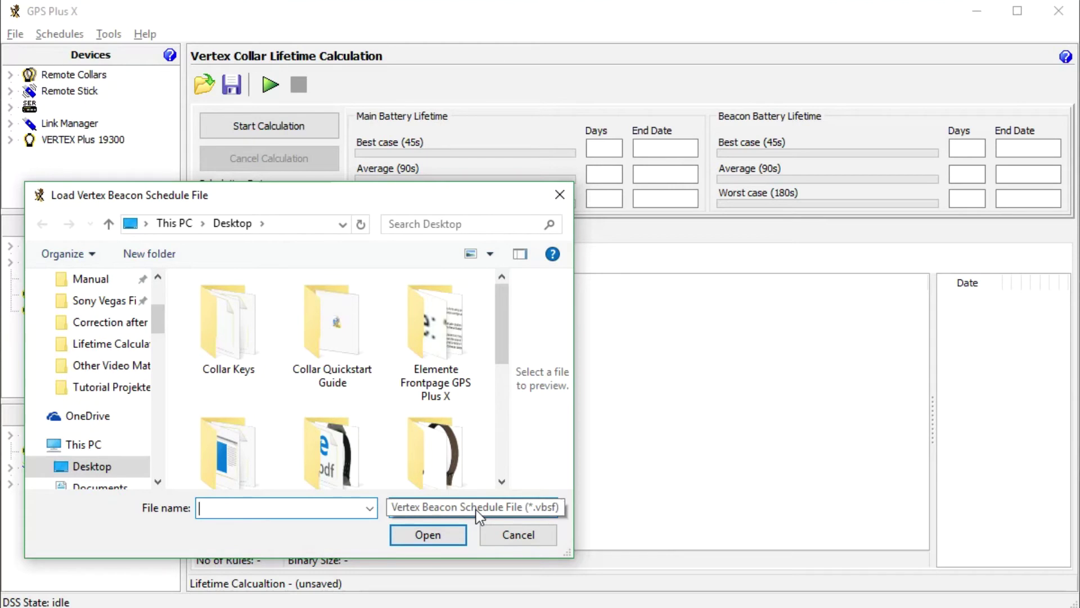
pyautogui.click(523, 537)
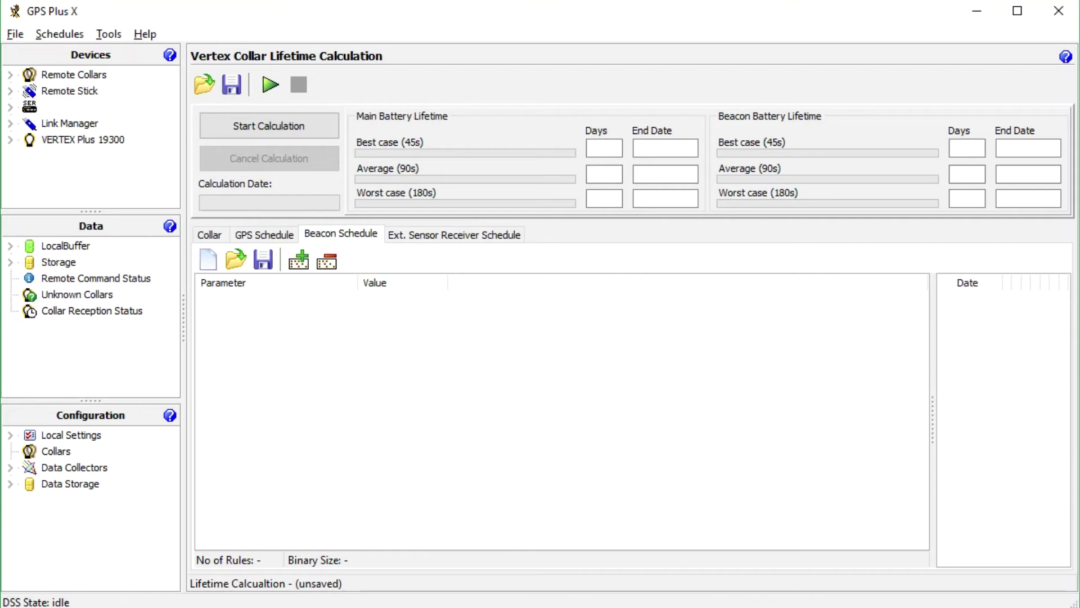
pyautogui.hotkey('alt', 'Tab')
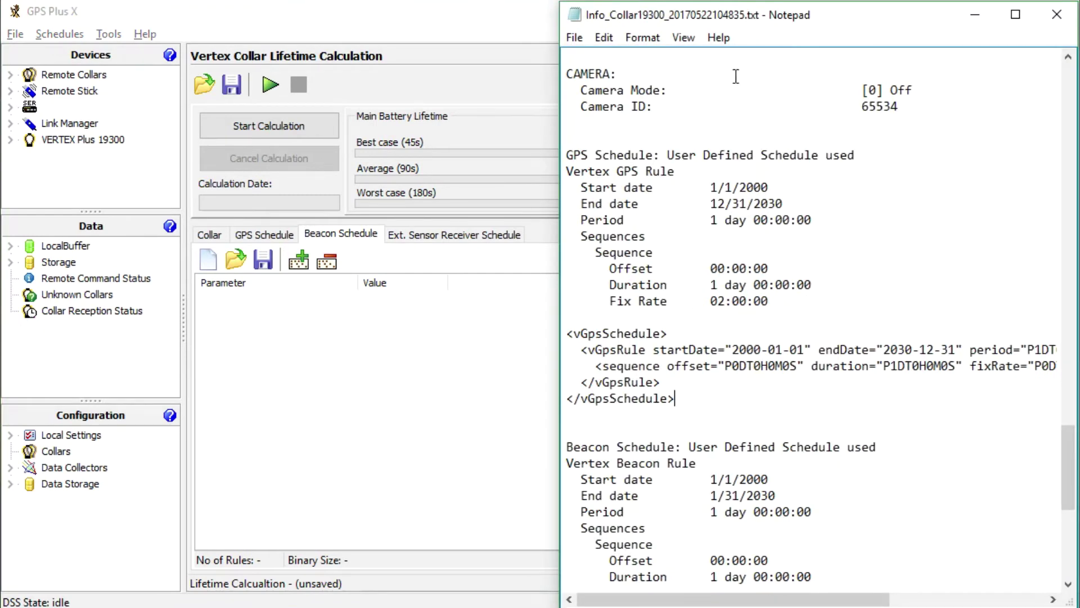
# Copy the <vBeaconSchedule> XML block from the collar info file and start a blank Notepad document.
pyautogui.moveTo(1073, 442); pyautogui.dragTo(1073, 464)
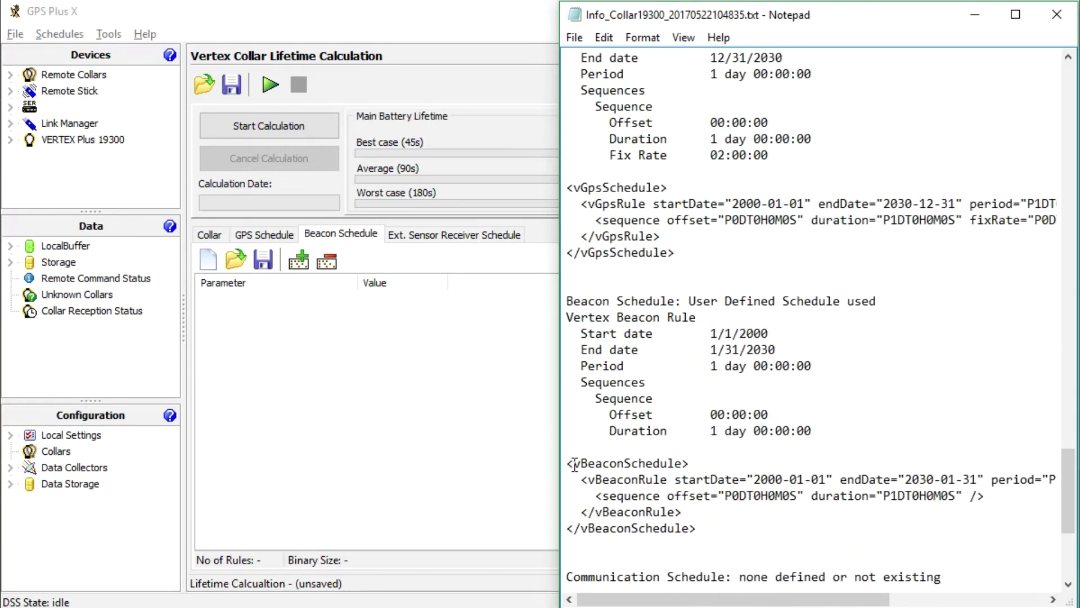
pyautogui.moveTo(567, 462); pyautogui.dragTo(850, 534)
pyautogui.rightClick(819, 483)
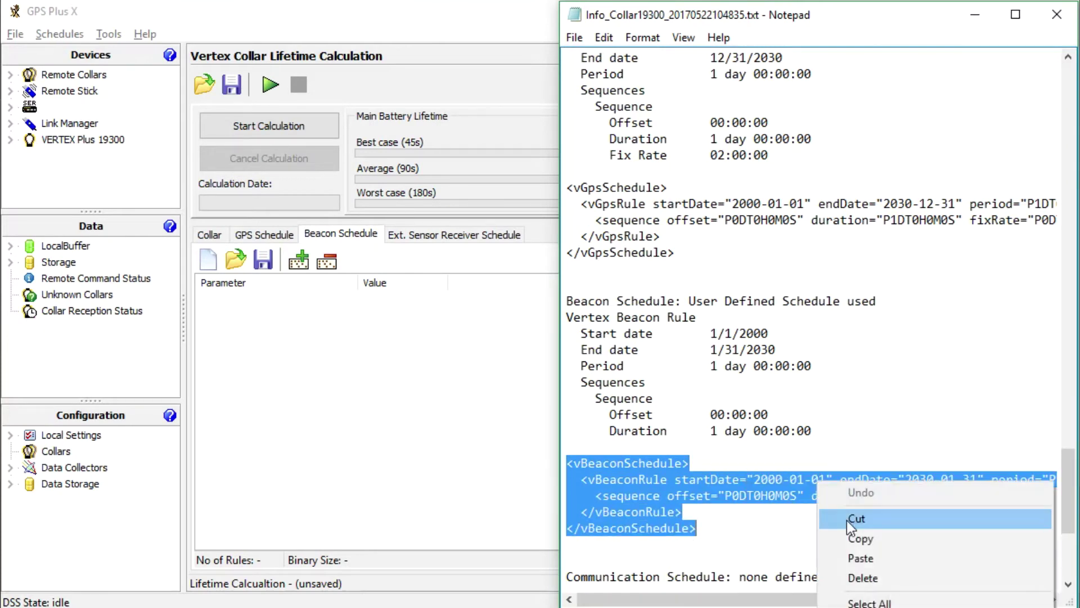
pyautogui.click(861, 539)
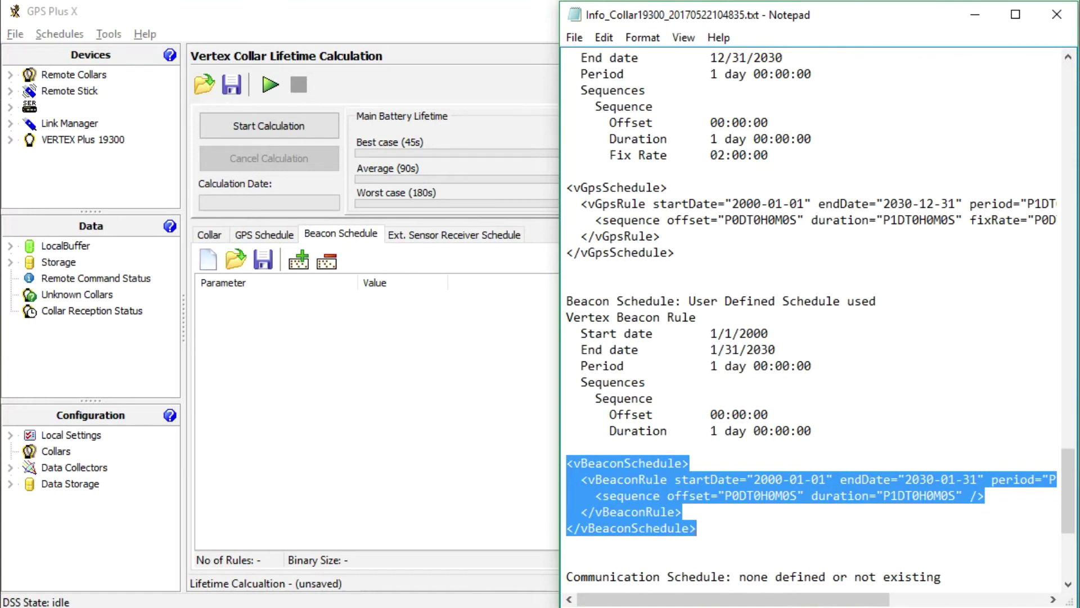
pyautogui.press('super')
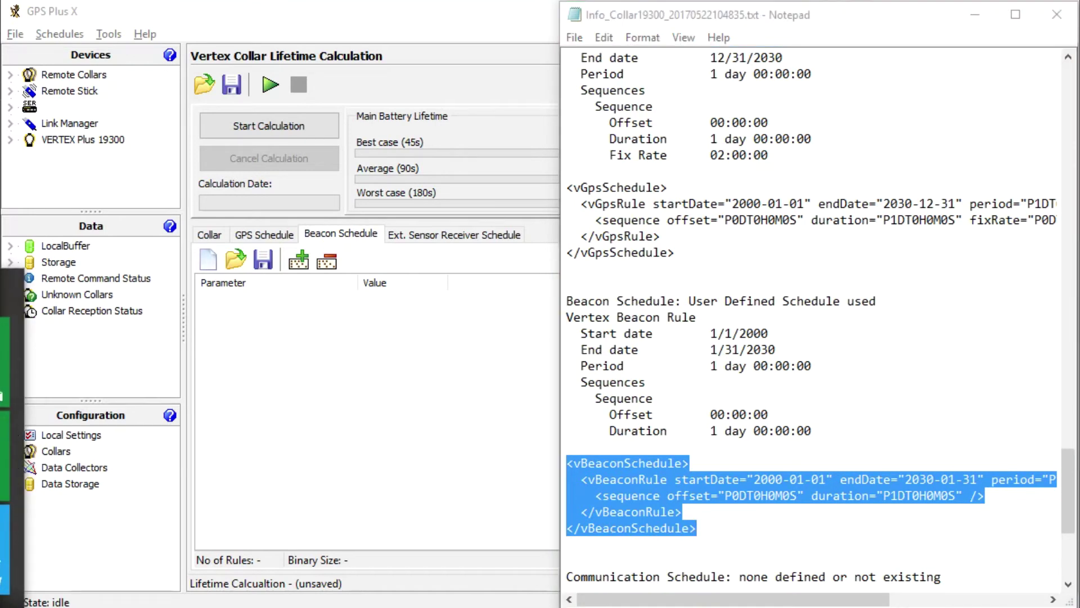
pyautogui.press('super')
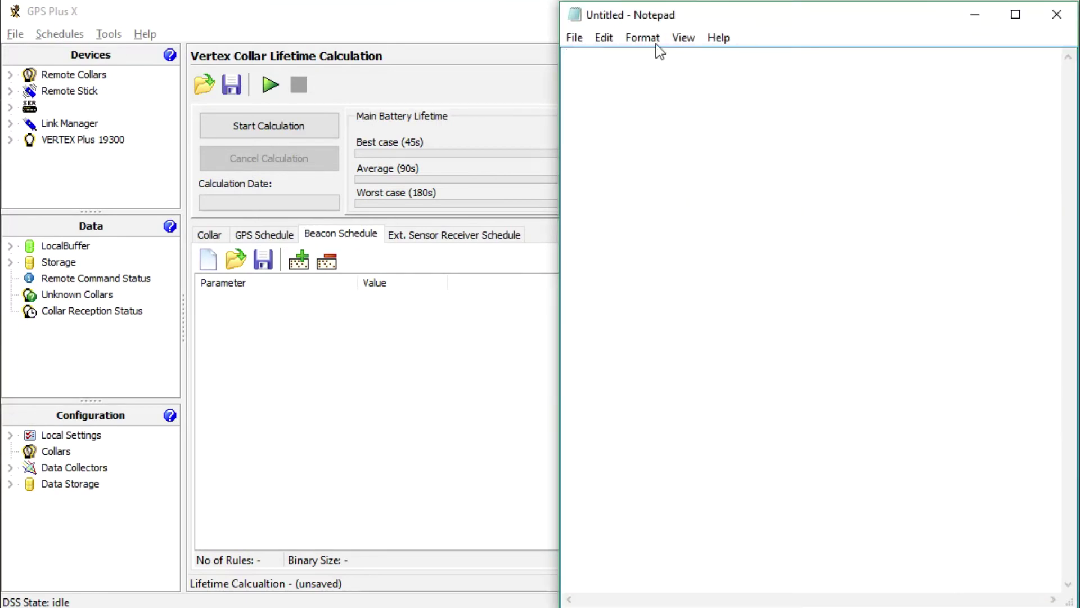
# Paste the beacon XML, save it as 19300.vbsf with All Files type, and close that document.
pyautogui.rightClick(663, 91)
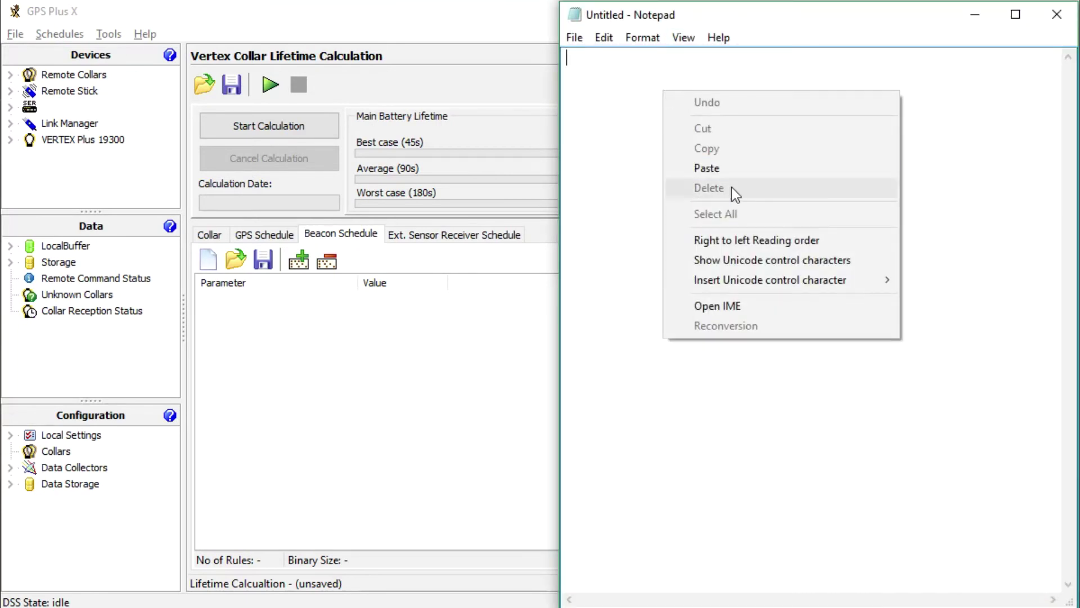
pyautogui.click(730, 164)
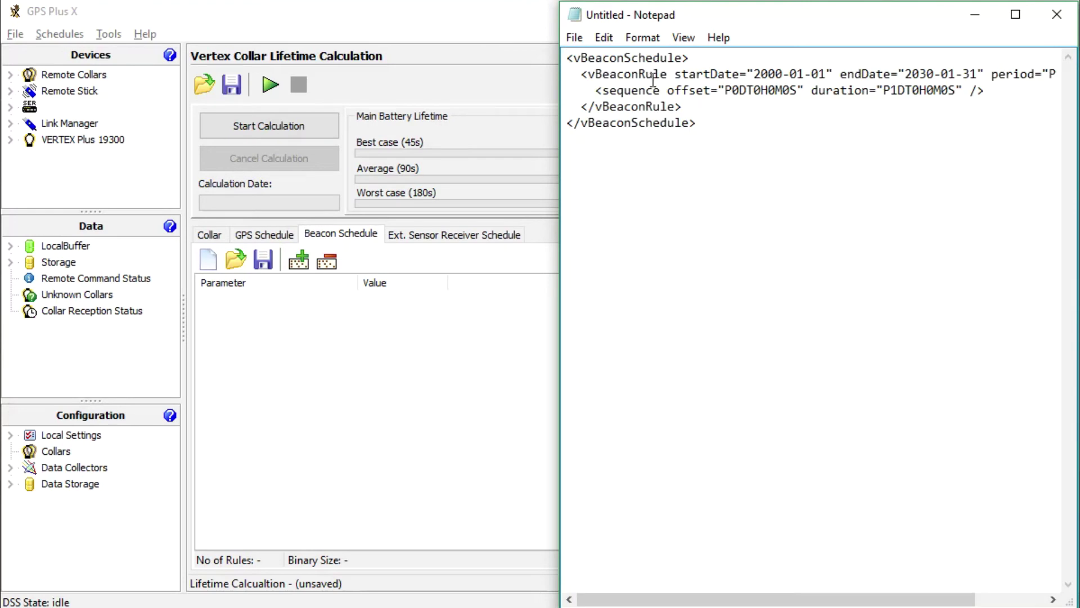
pyautogui.click(574, 40)
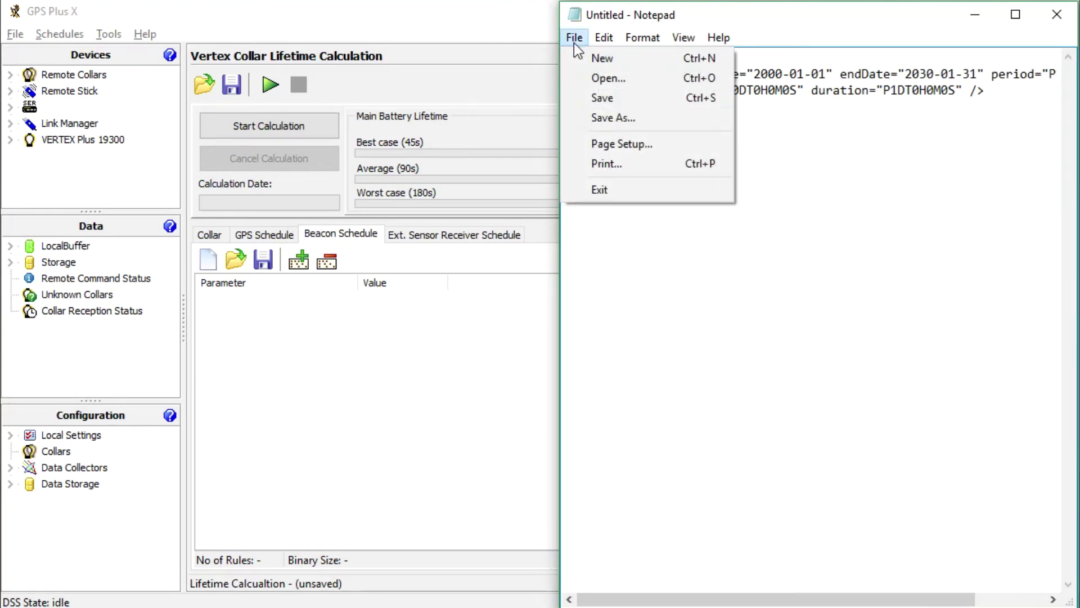
pyautogui.click(606, 117)
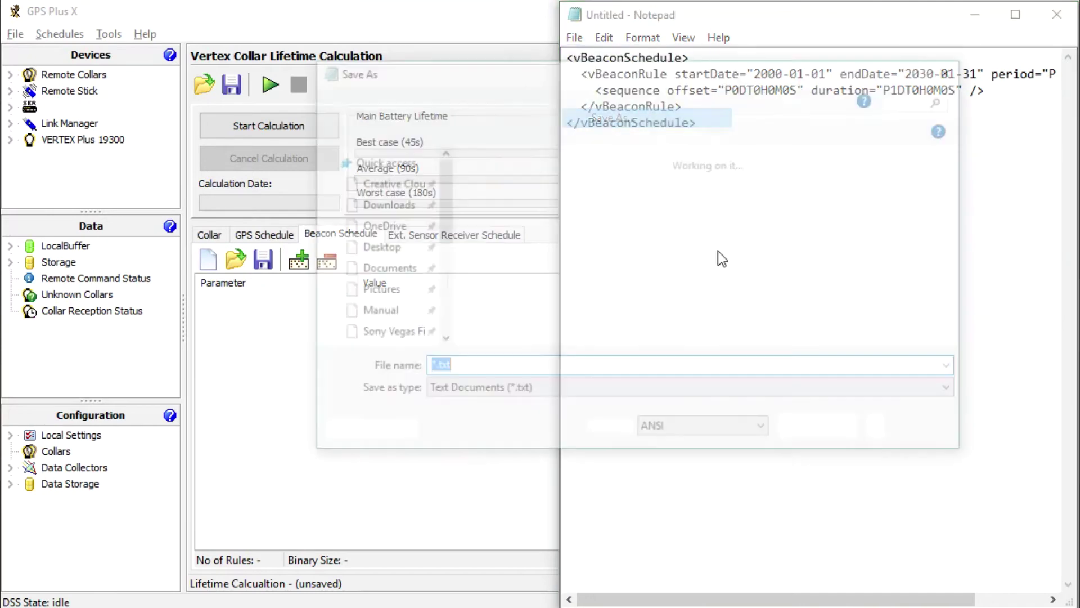
pyautogui.click(905, 390)
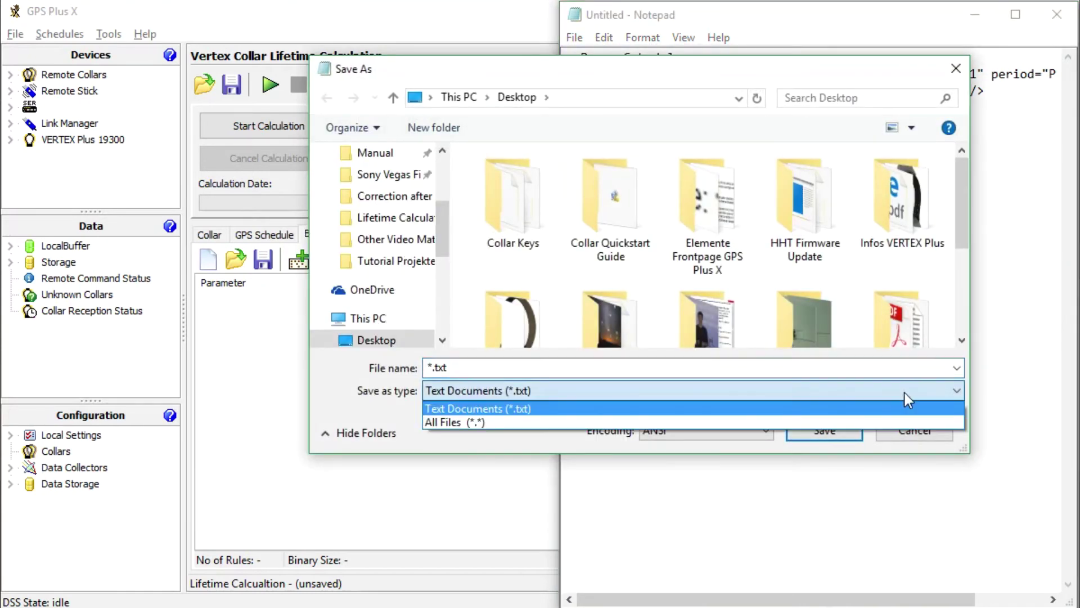
pyautogui.click(447, 421)
pyautogui.click(448, 368)
pyautogui.press('BackSpace')
pyautogui.press('BackSpace')
pyautogui.press('BackSpace')
pyautogui.press('BackSpace')
pyautogui.press('BackSpace')
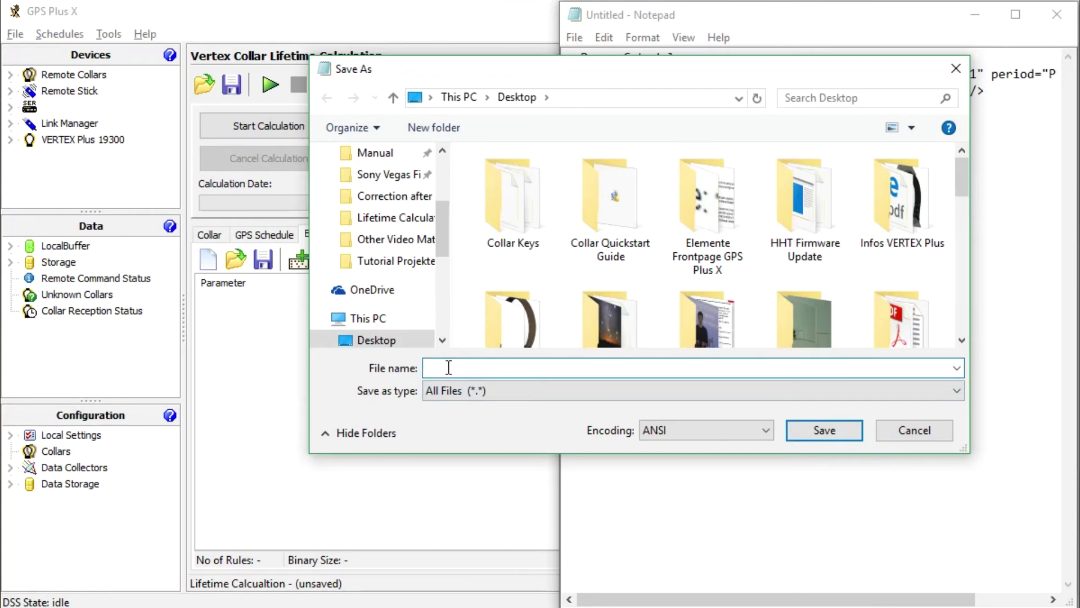
pyautogui.write('19300')
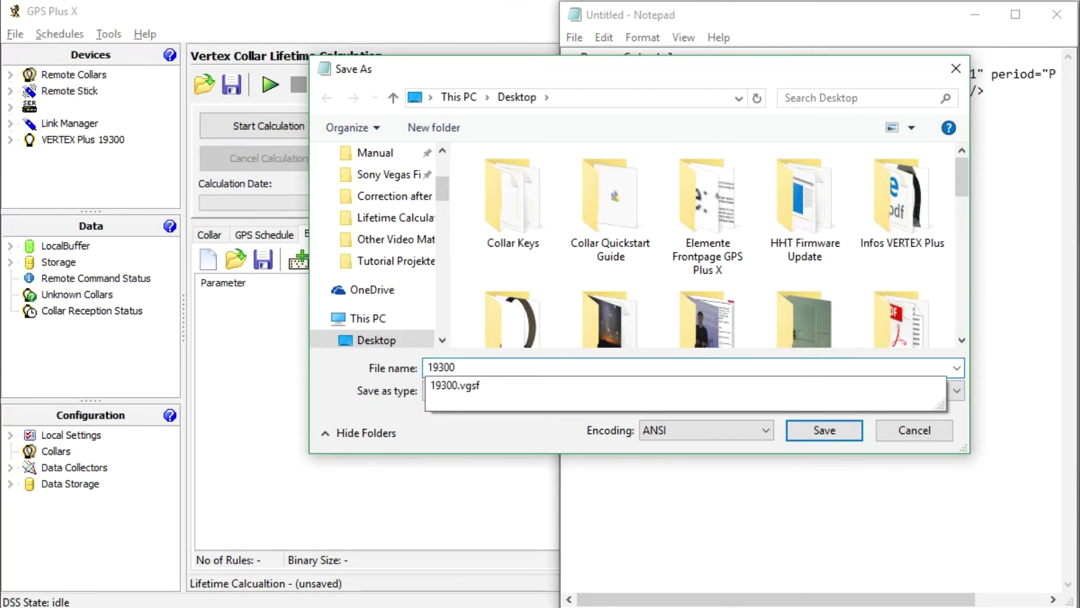
pyautogui.write('.vbsf')
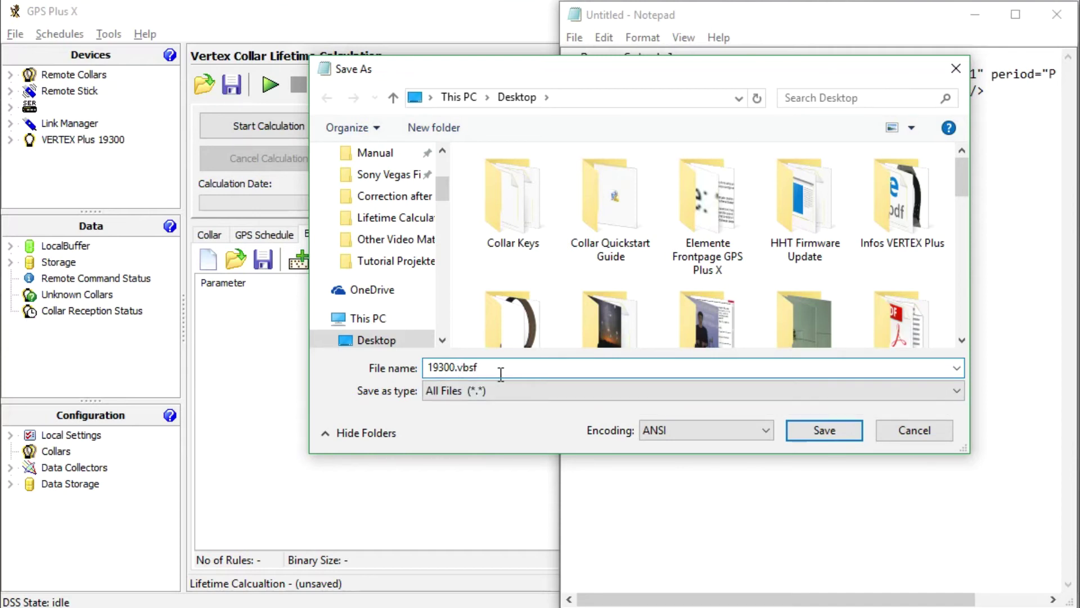
pyautogui.click(824, 430)
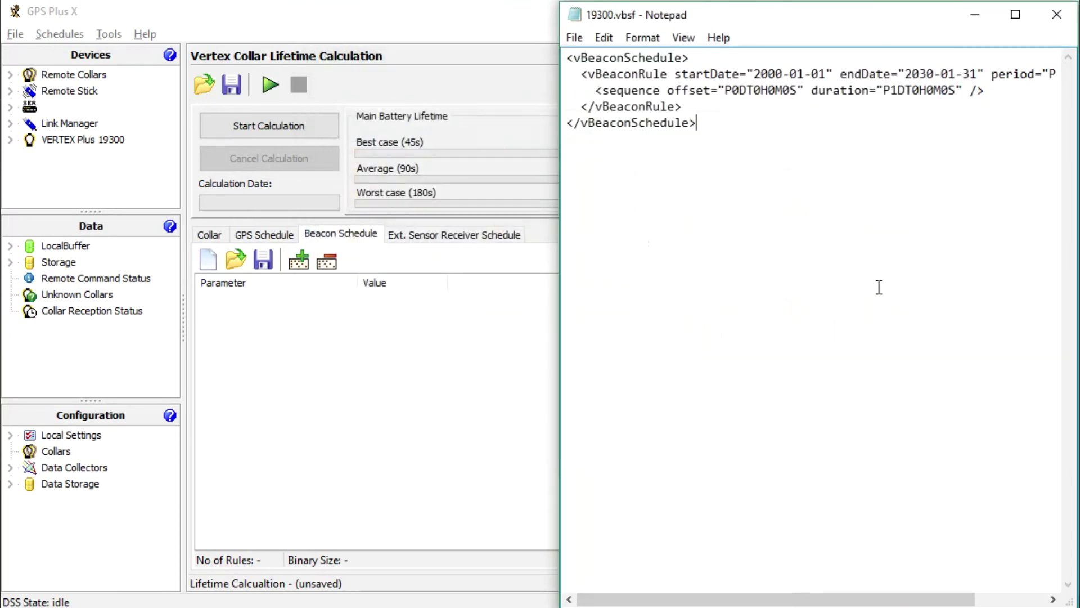
pyautogui.click(1056, 26)
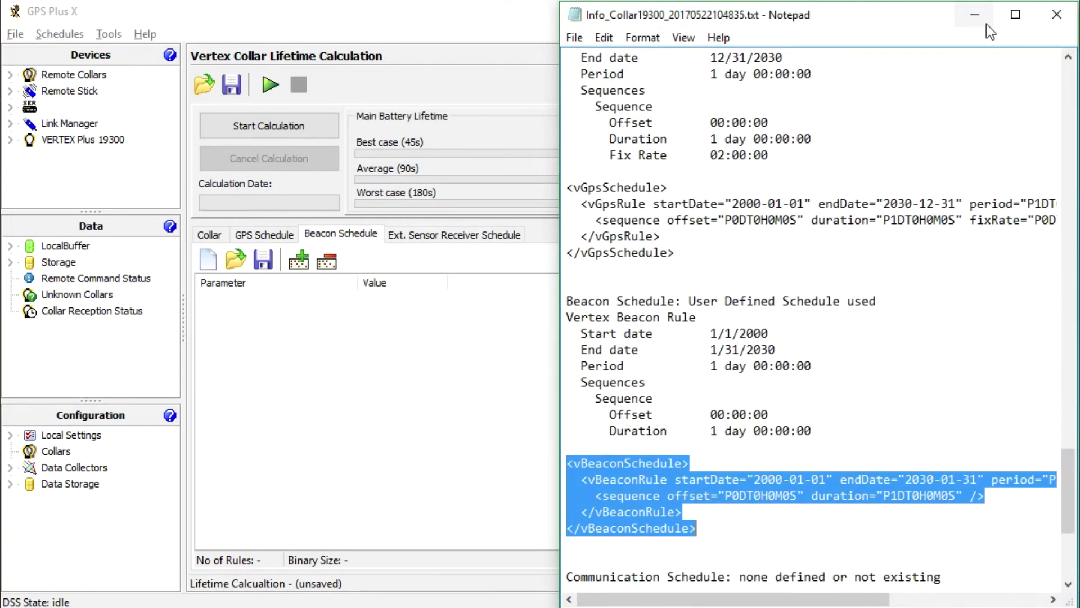
# Load the 19300.vbsf beacon schedule file into the Beacon Schedule page.
pyautogui.click(975, 14)
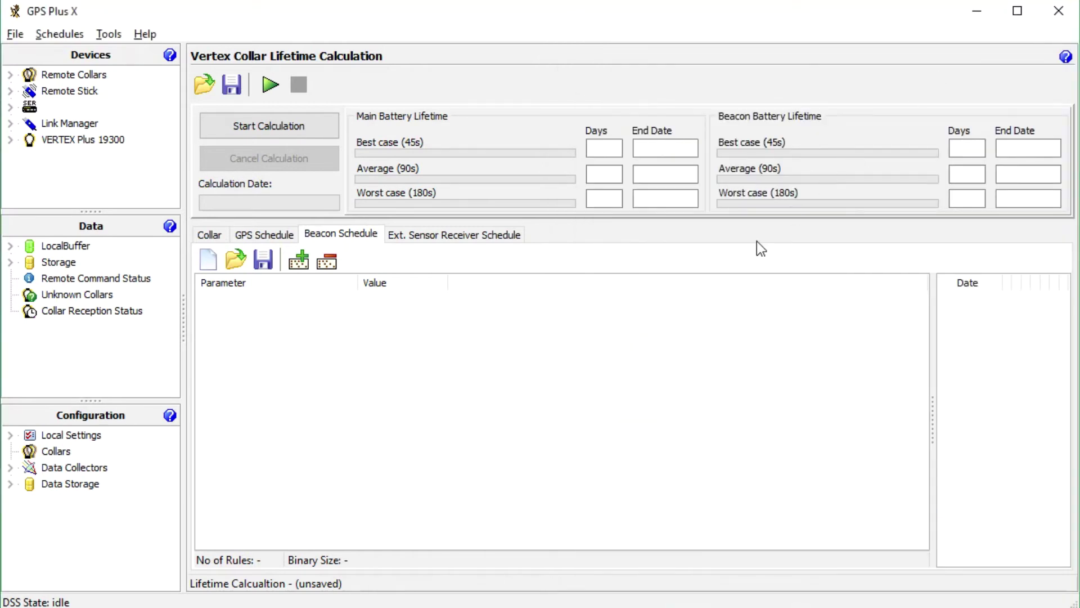
pyautogui.click(234, 257)
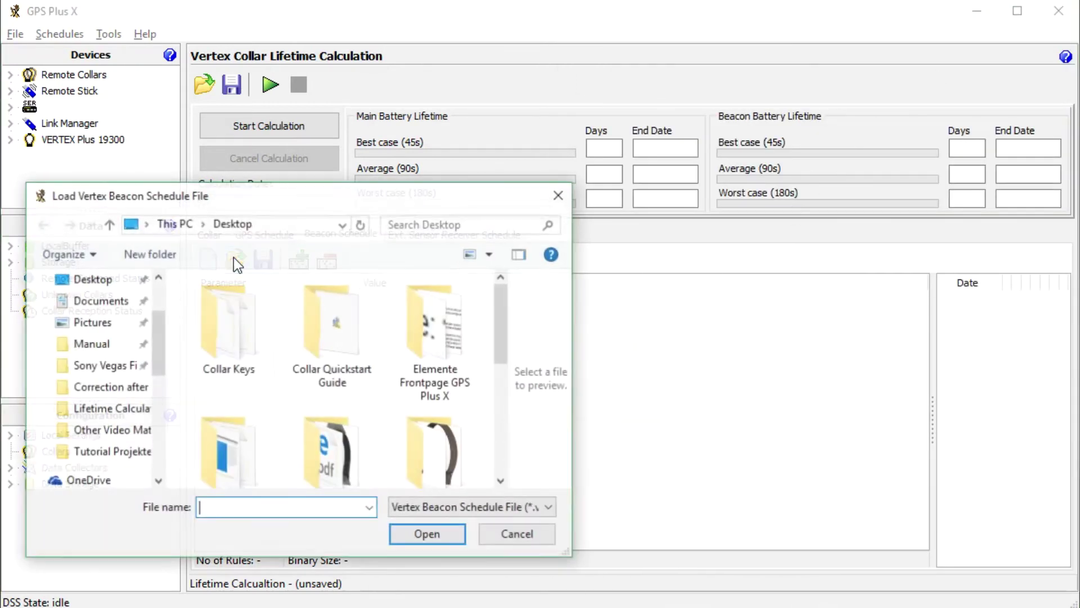
pyautogui.click(505, 507)
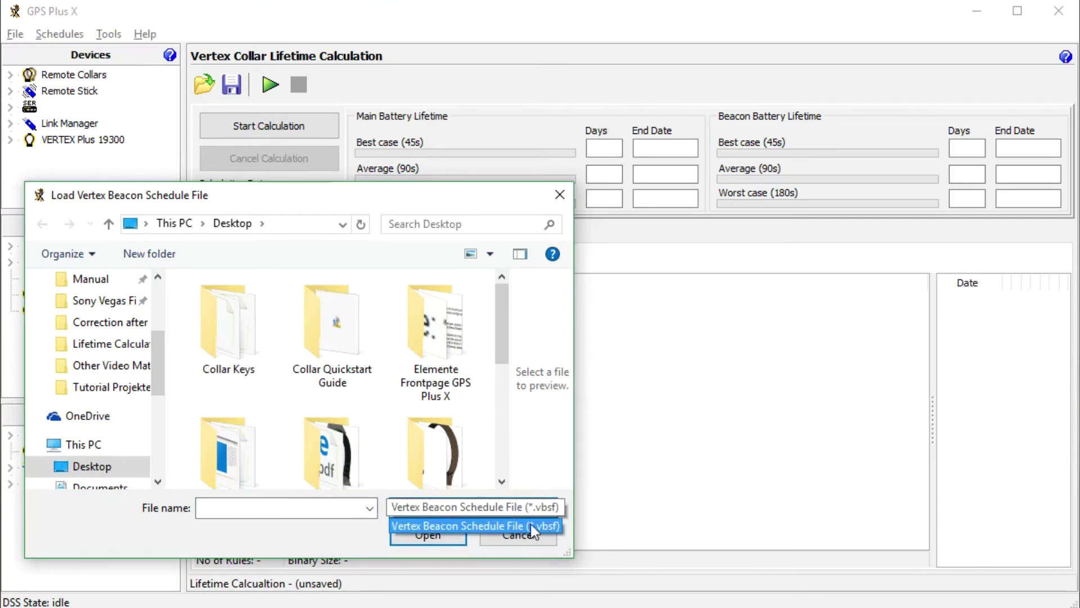
pyautogui.click(514, 525)
pyautogui.moveTo(503, 318); pyautogui.dragTo(494, 450)
pyautogui.click(320, 440)
pyautogui.click(427, 534)
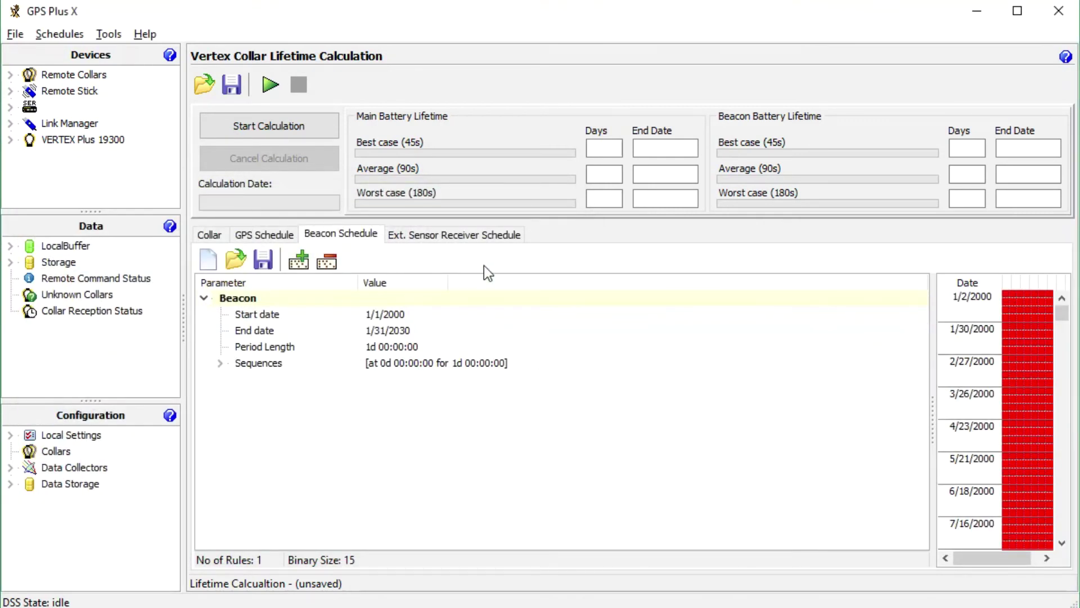
# Review the sensor, beacon, GPS and collar pages, then start the battery lifetime calculation.
pyautogui.click(419, 233)
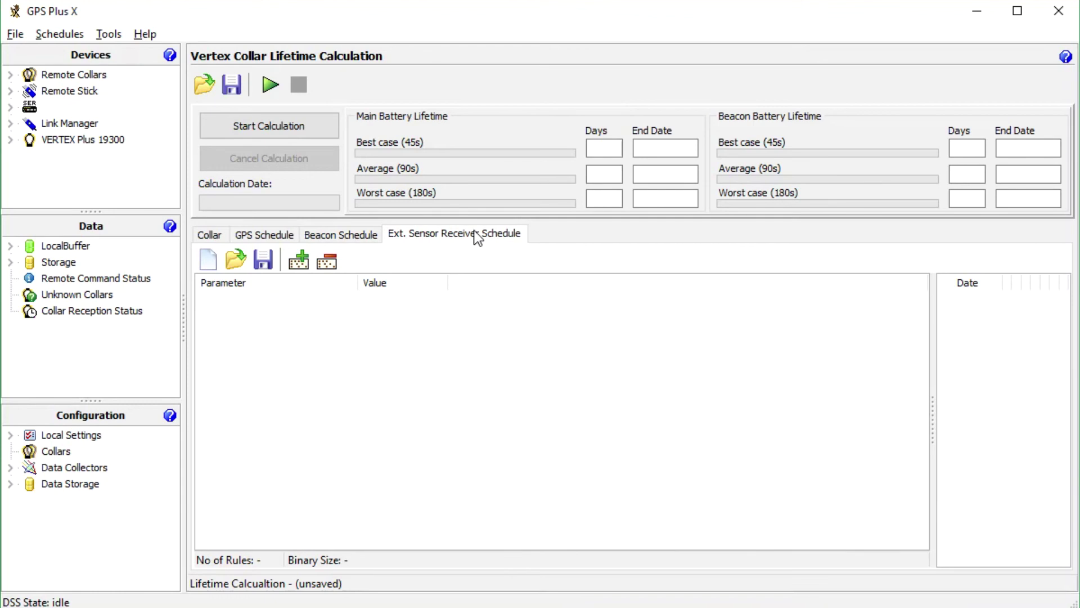
pyautogui.click(343, 233)
pyautogui.click(253, 234)
pyautogui.click(207, 235)
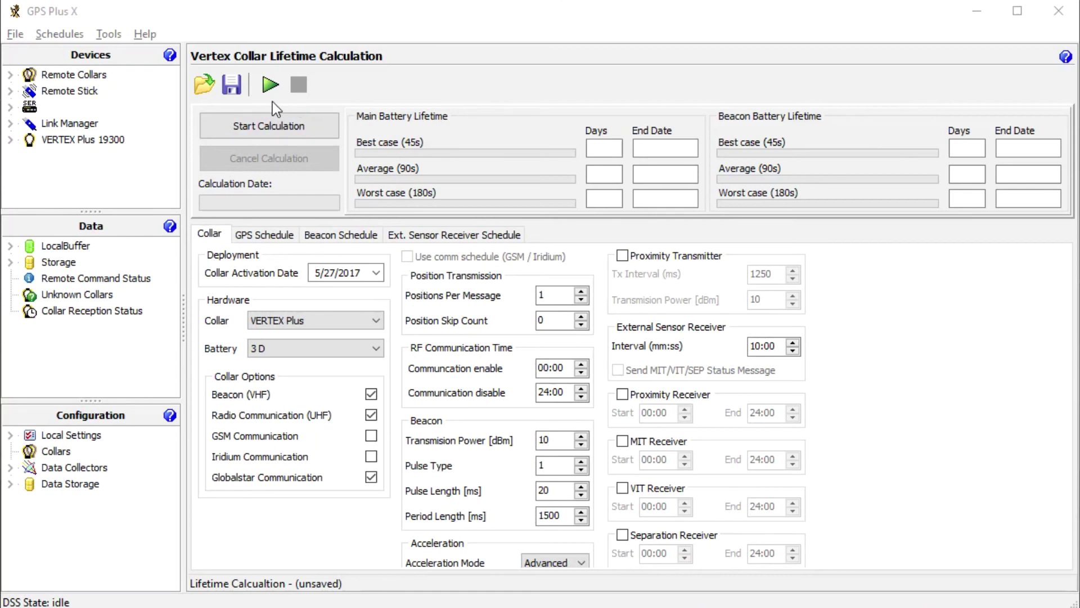
pyautogui.click(267, 123)
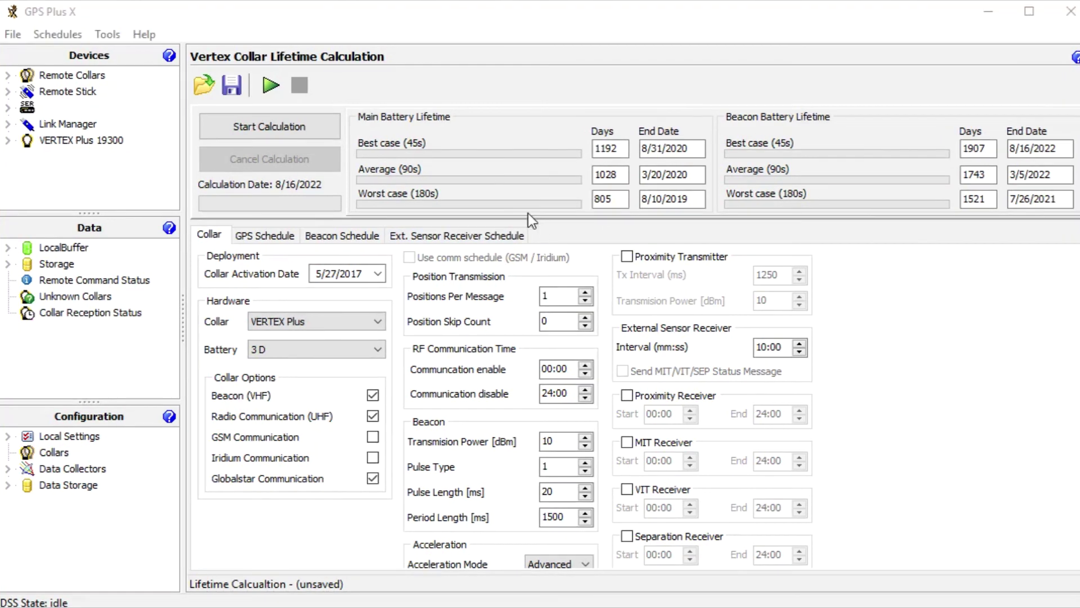
# Save the lifetime calculation configuration as '19300 Lifetime Calculation' on the Desktop.
pyautogui.click(236, 85)
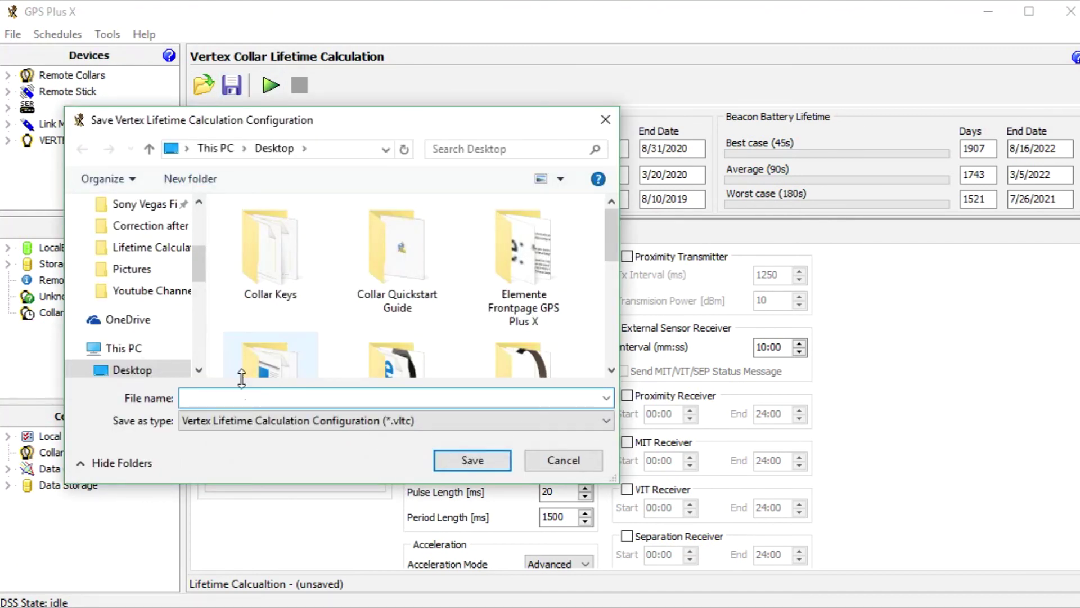
pyautogui.write('19300')
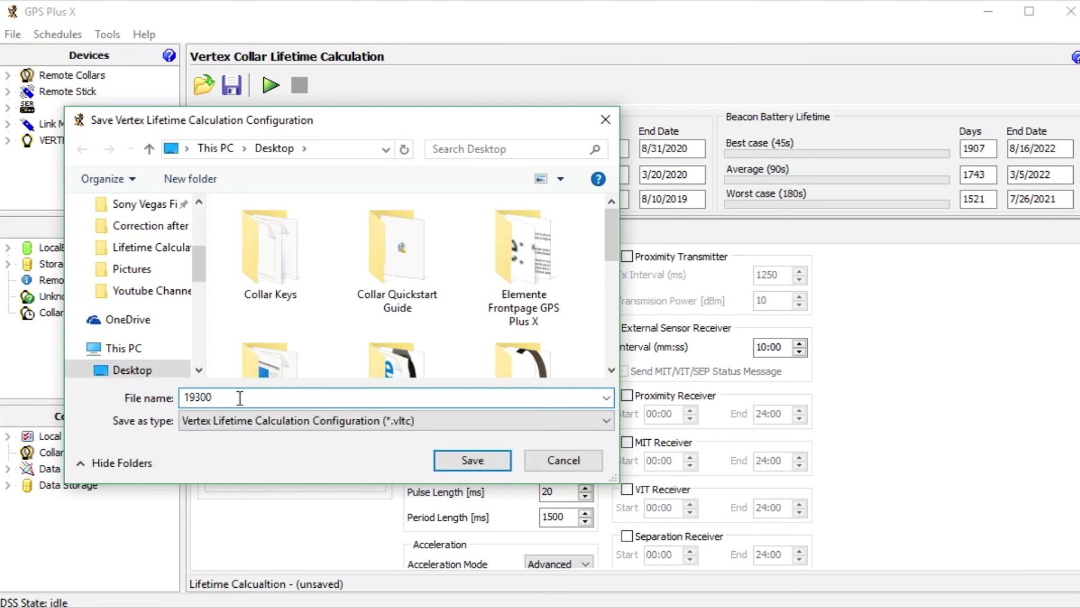
pyautogui.write(' Lifetime')
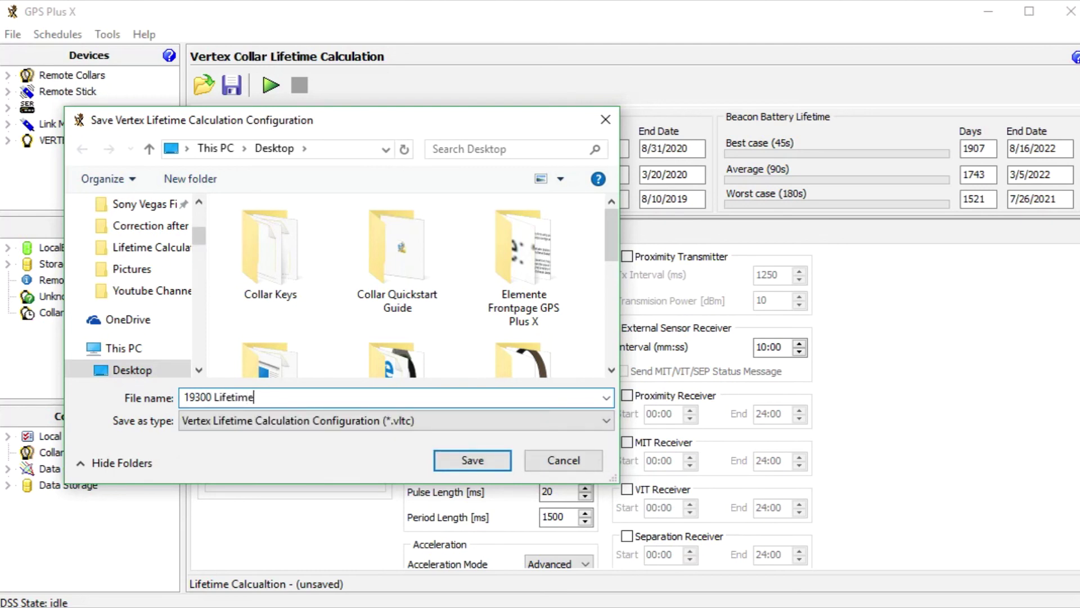
pyautogui.write(' Calculation')
pyautogui.click(472, 460)
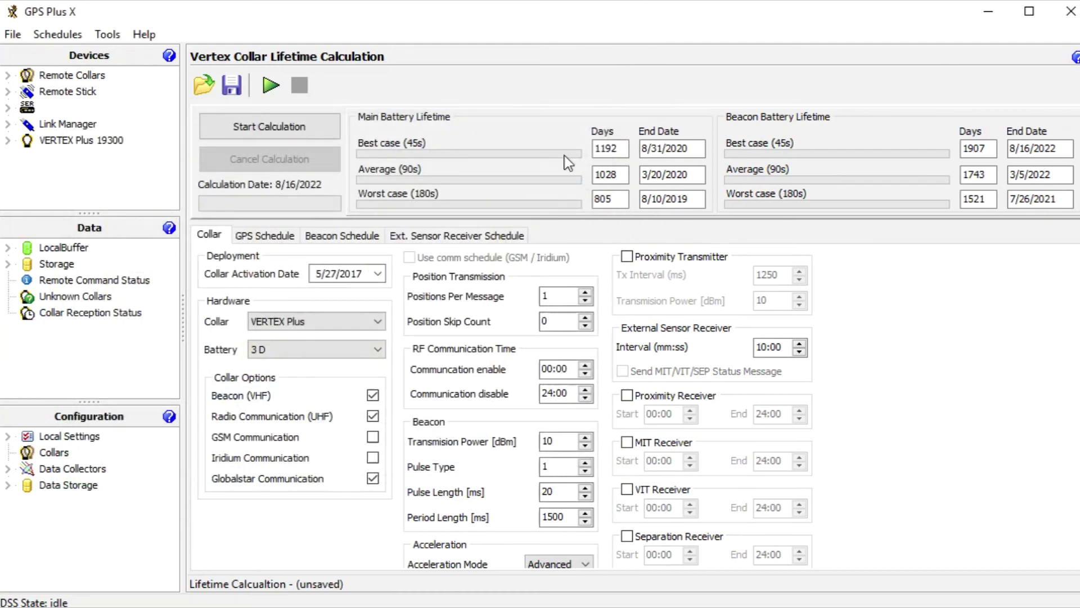